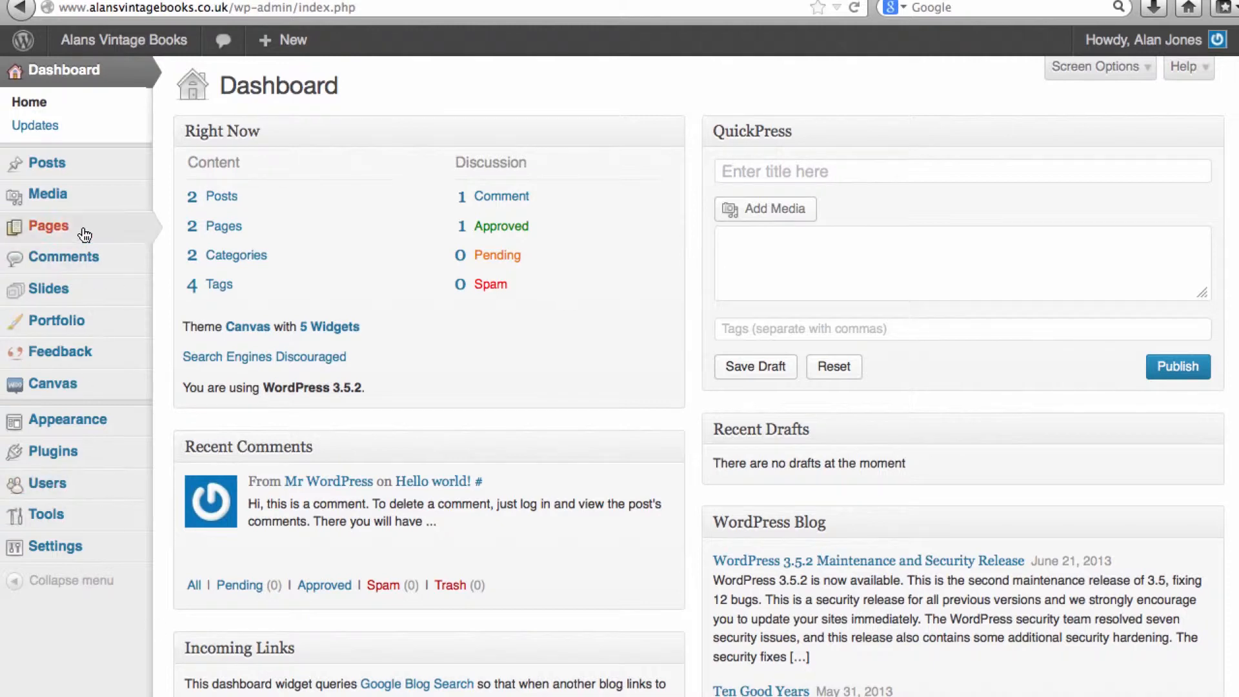
Open the post "Our First Blog Post" for editing from the list of all posts
mouse_move(92, 170)
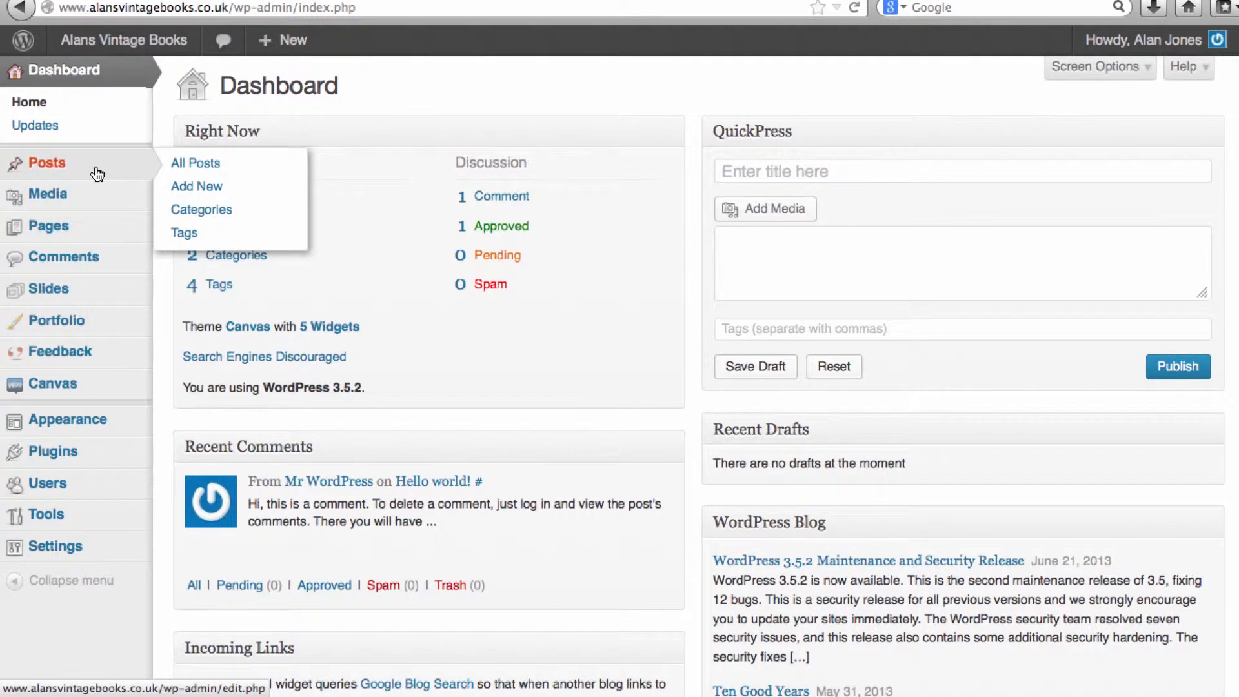
left_click(236, 166)
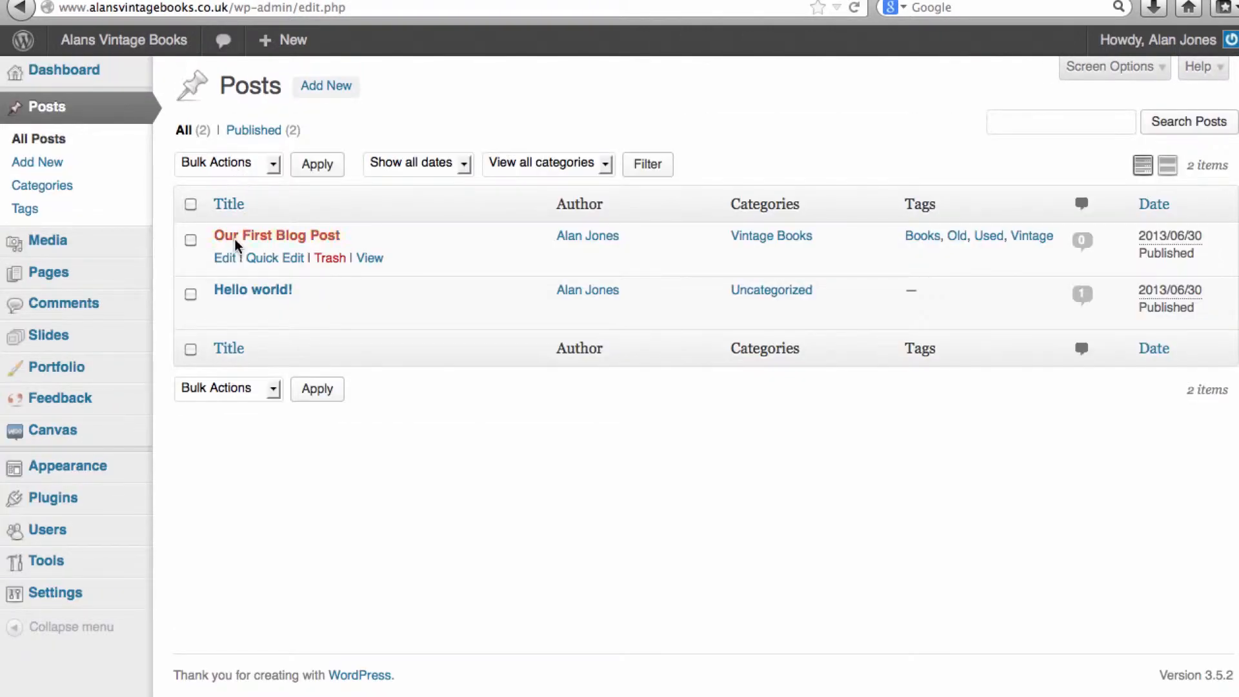
left_click(227, 259)
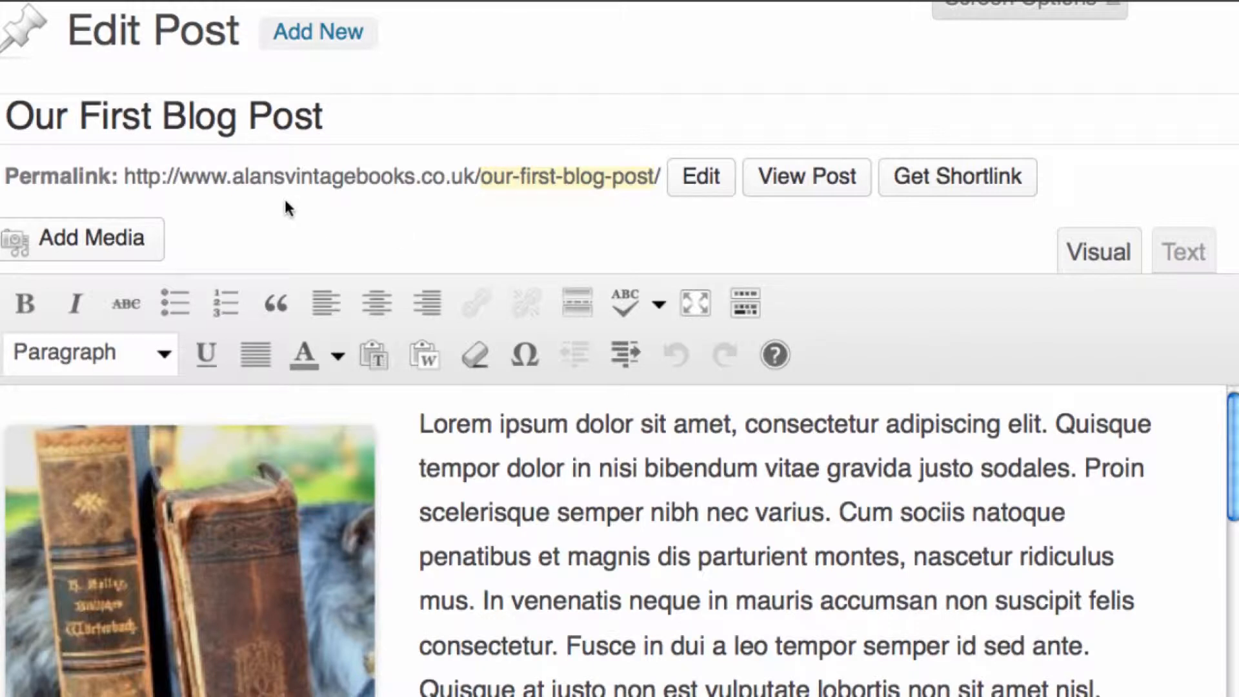
Read through the post's formatted body and then examine its HTML source in the Text view
scroll(783, 461, "down", 2)
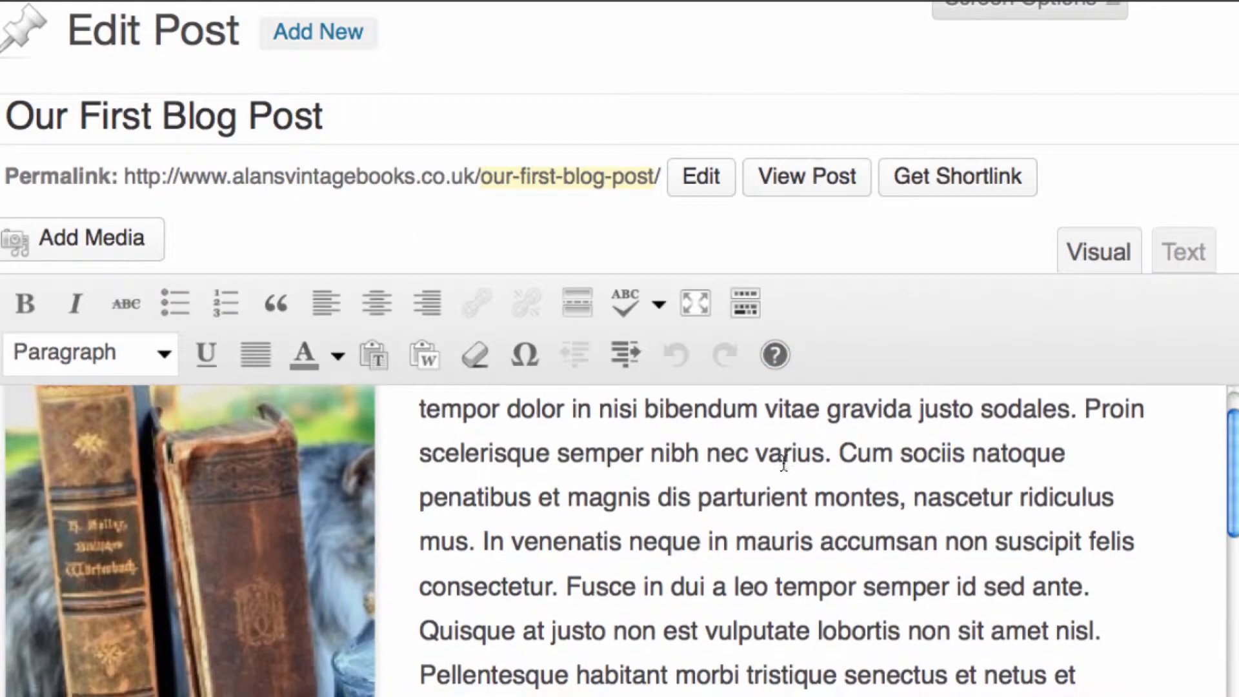
scroll(783, 461, "down", 2)
scroll(794, 462, "down", 1)
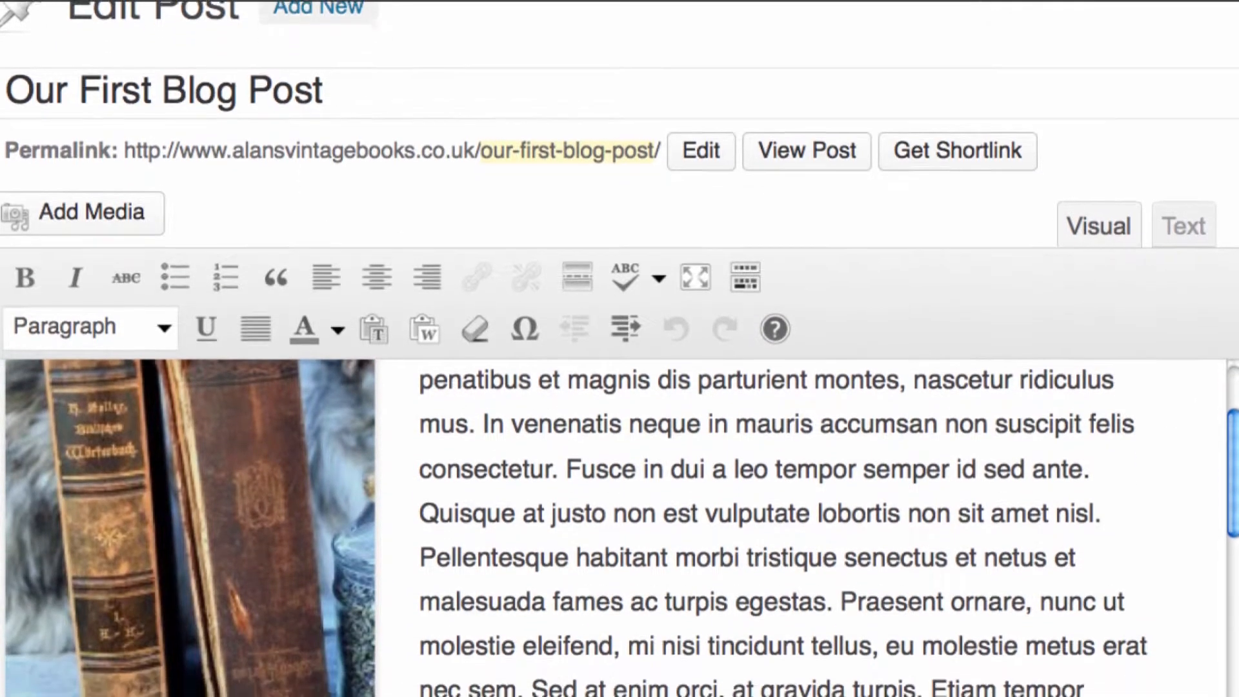
scroll(1102, 160, "down", 1)
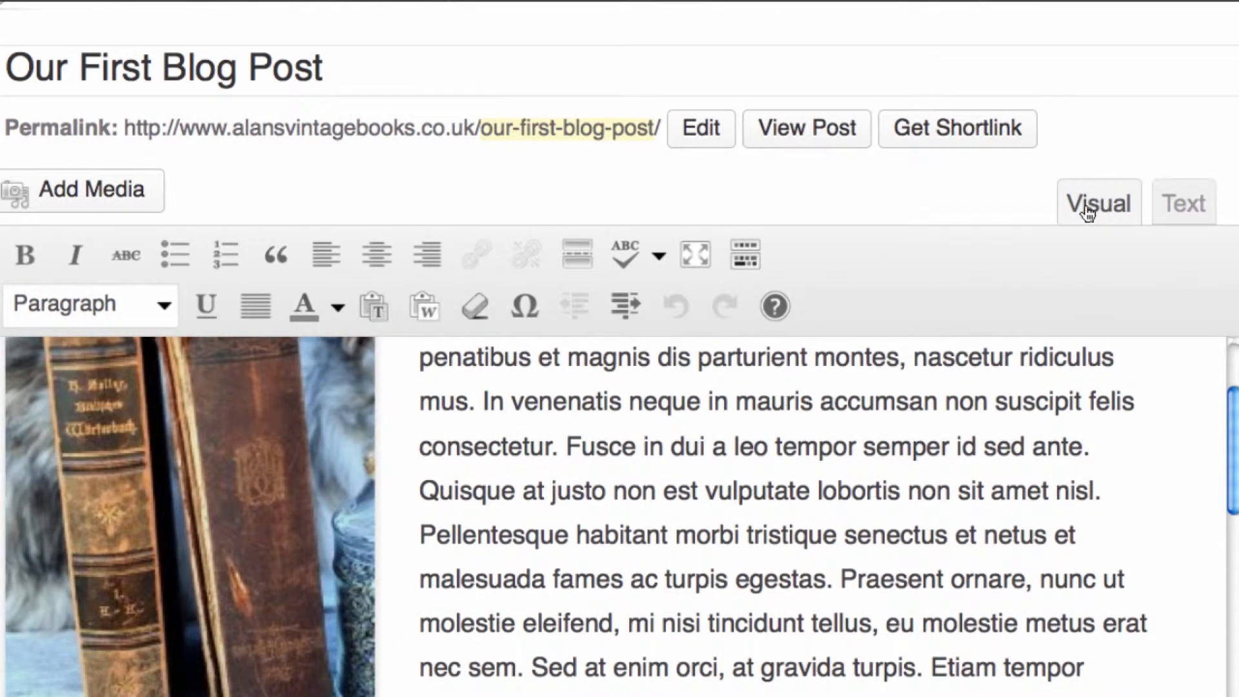
left_click(1196, 207)
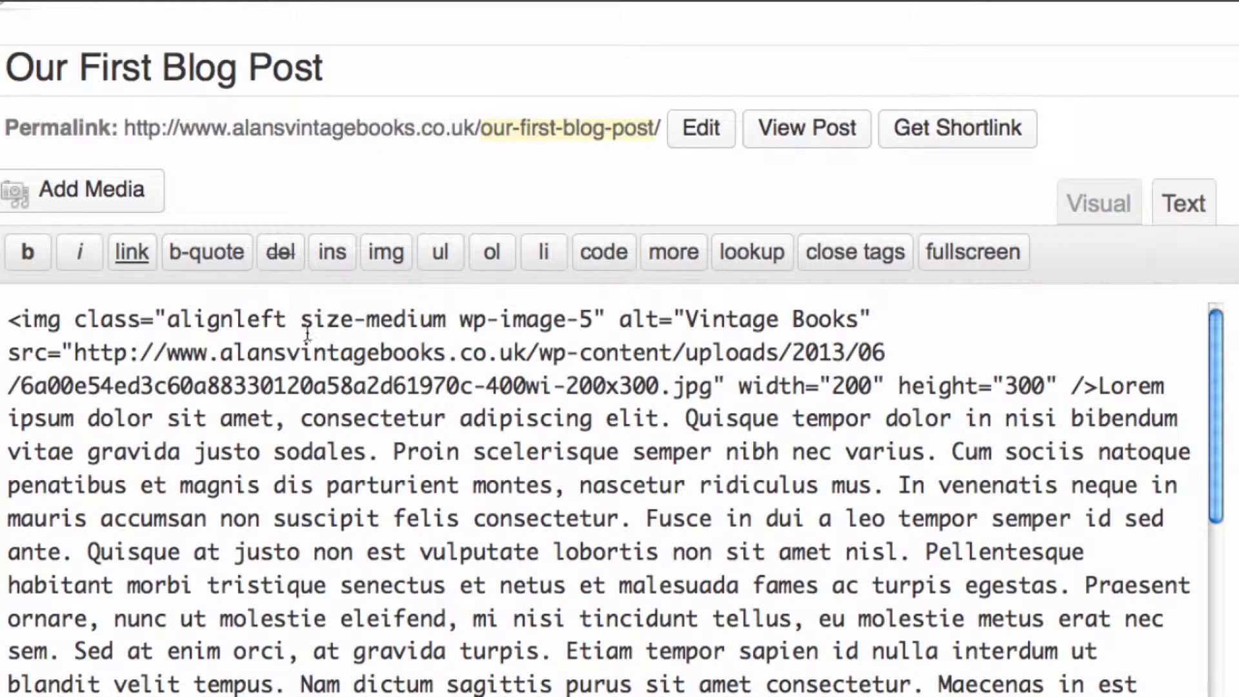
scroll(308, 333, "down", 3)
scroll(308, 333, "down", 8)
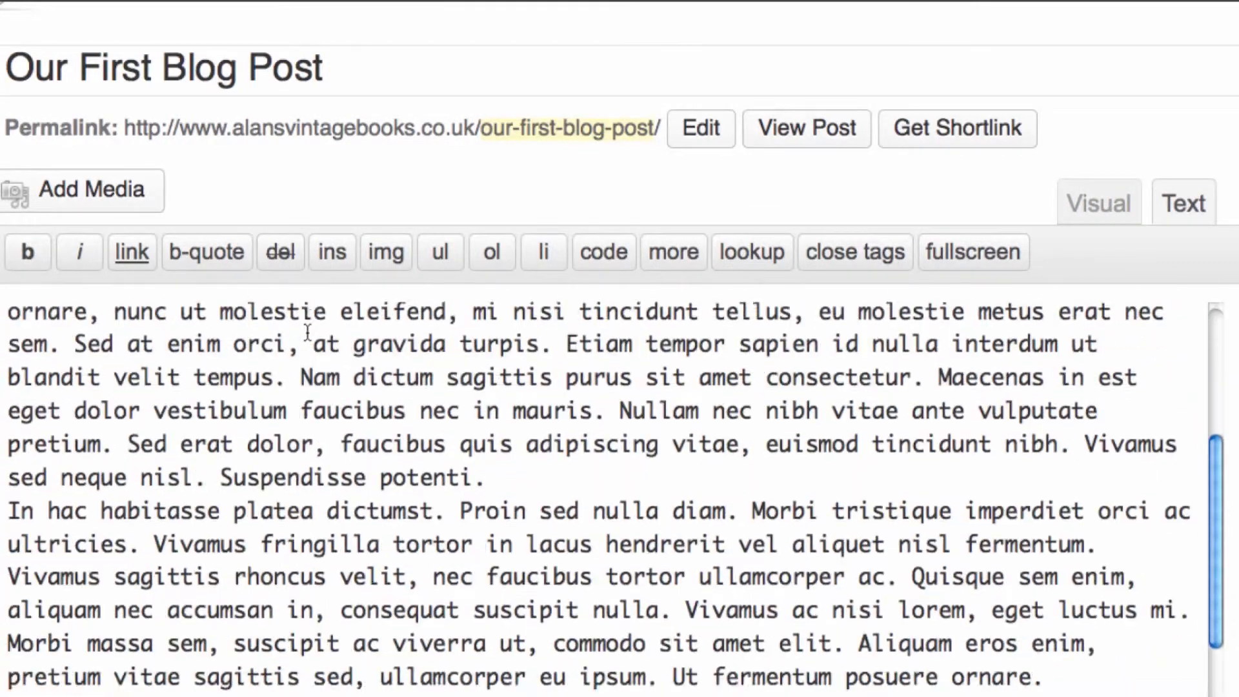
scroll(308, 332, "up", 10)
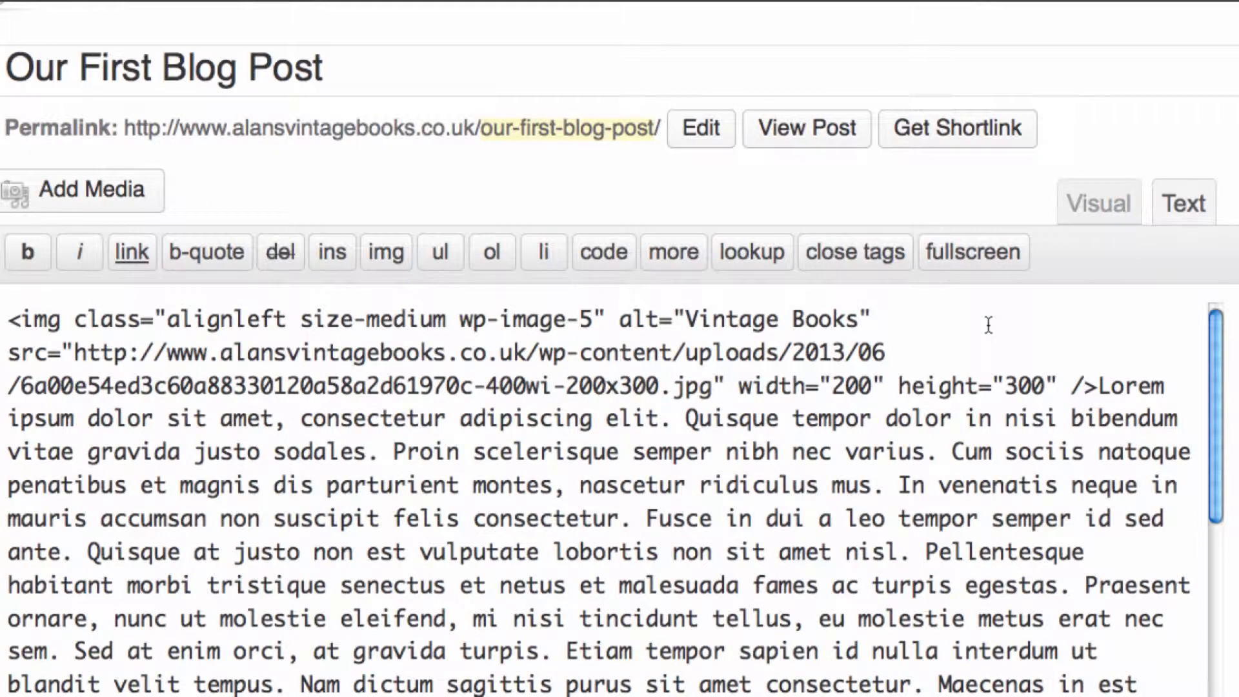
Return the editor to the Visual view and look over the formatted post
left_click(1113, 202)
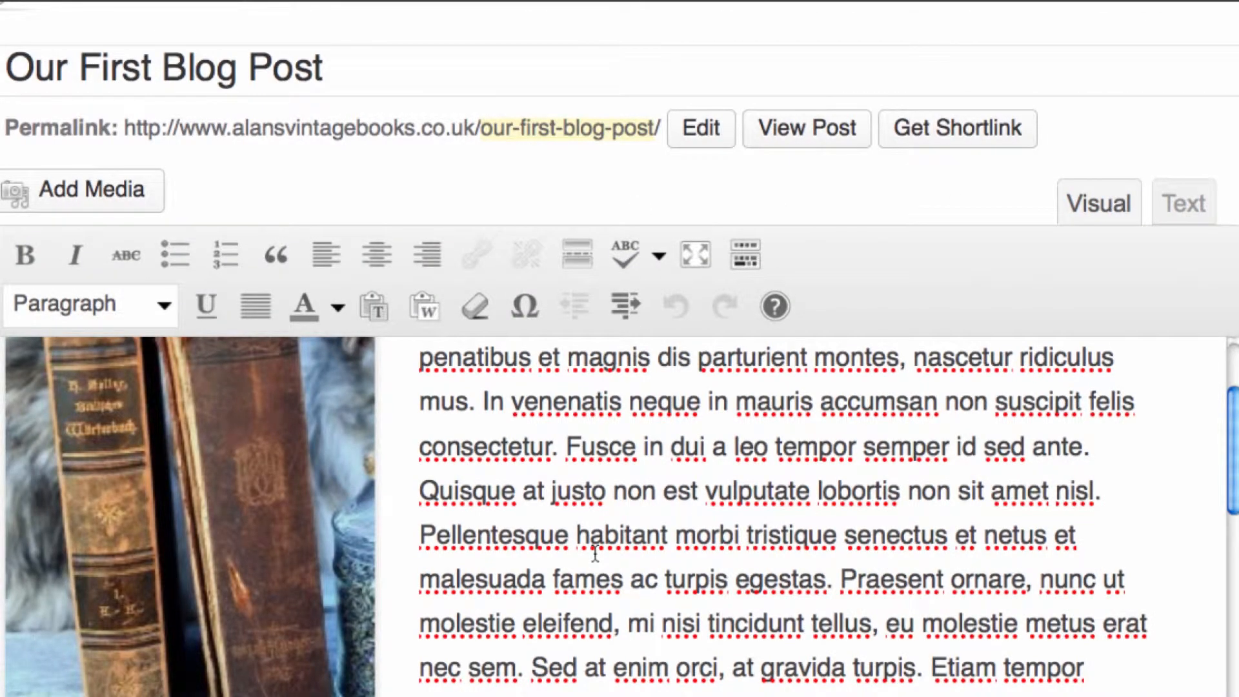
scroll(596, 553, "up", 4)
scroll(596, 554, "down", 10)
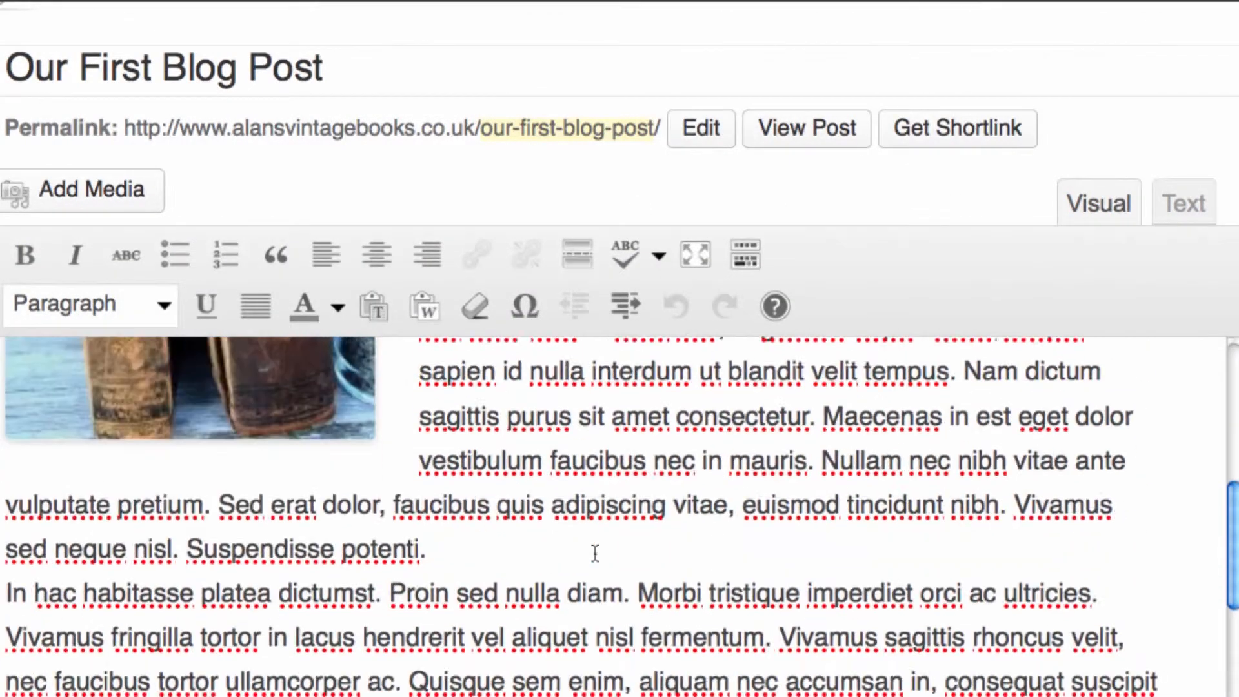
scroll(595, 554, "up", 10)
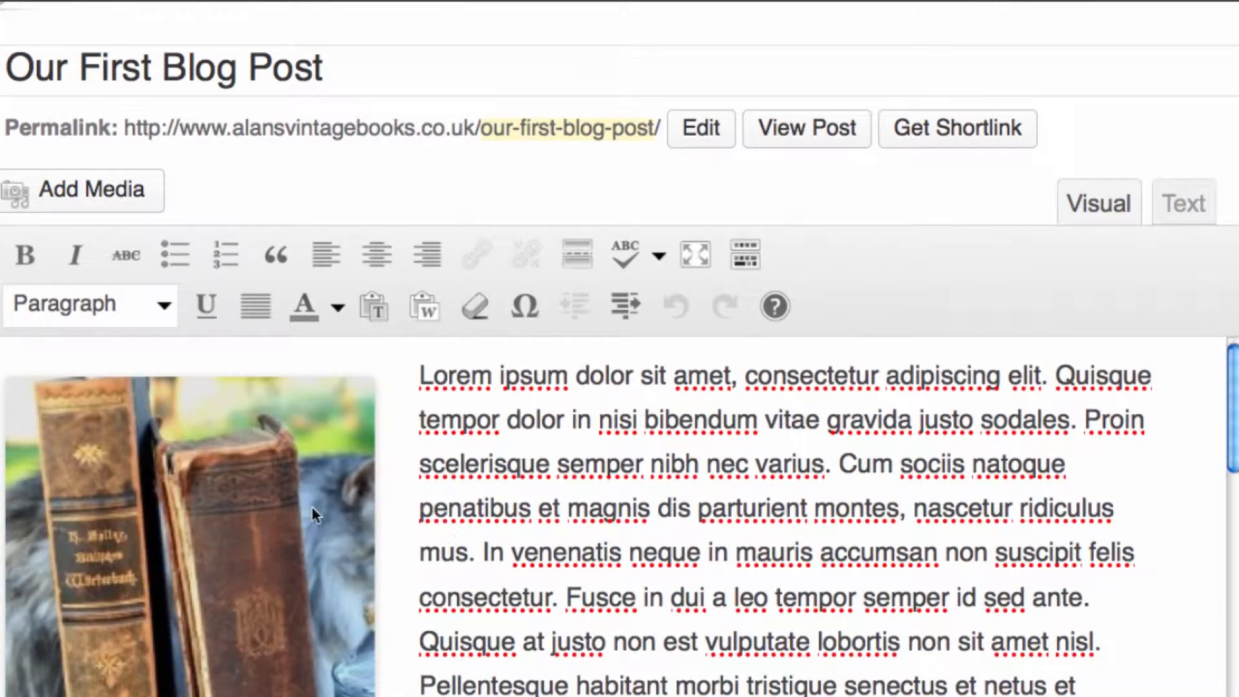
scroll(290, 510, "up", 2)
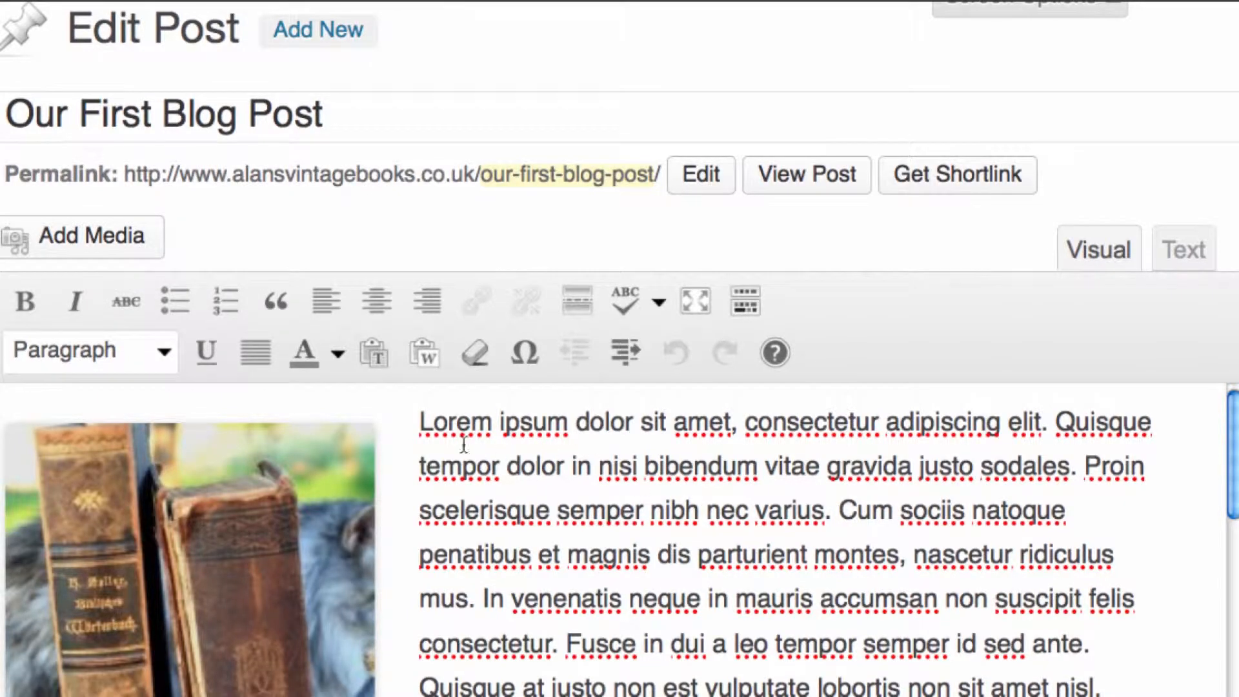
Try bold, italic and strikethrough in turn on the opening words "Lorem ipsum", removing each format again
left_click_drag(418, 422, 568, 423)
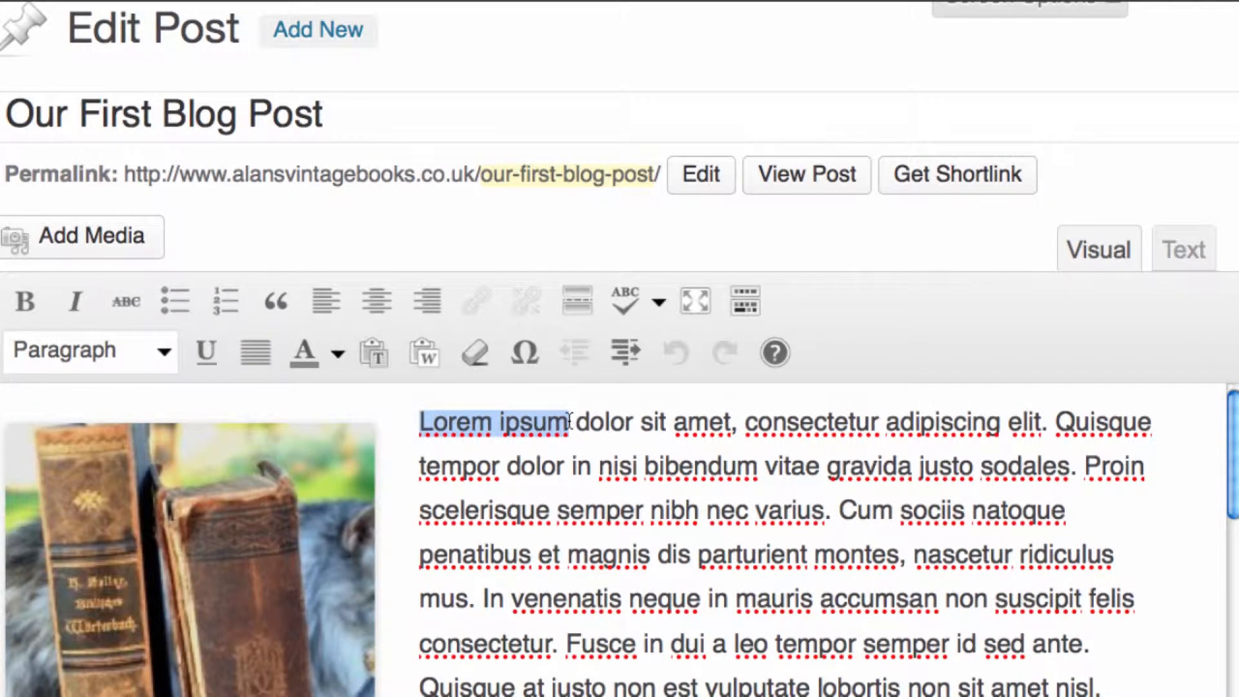
left_click(25, 301)
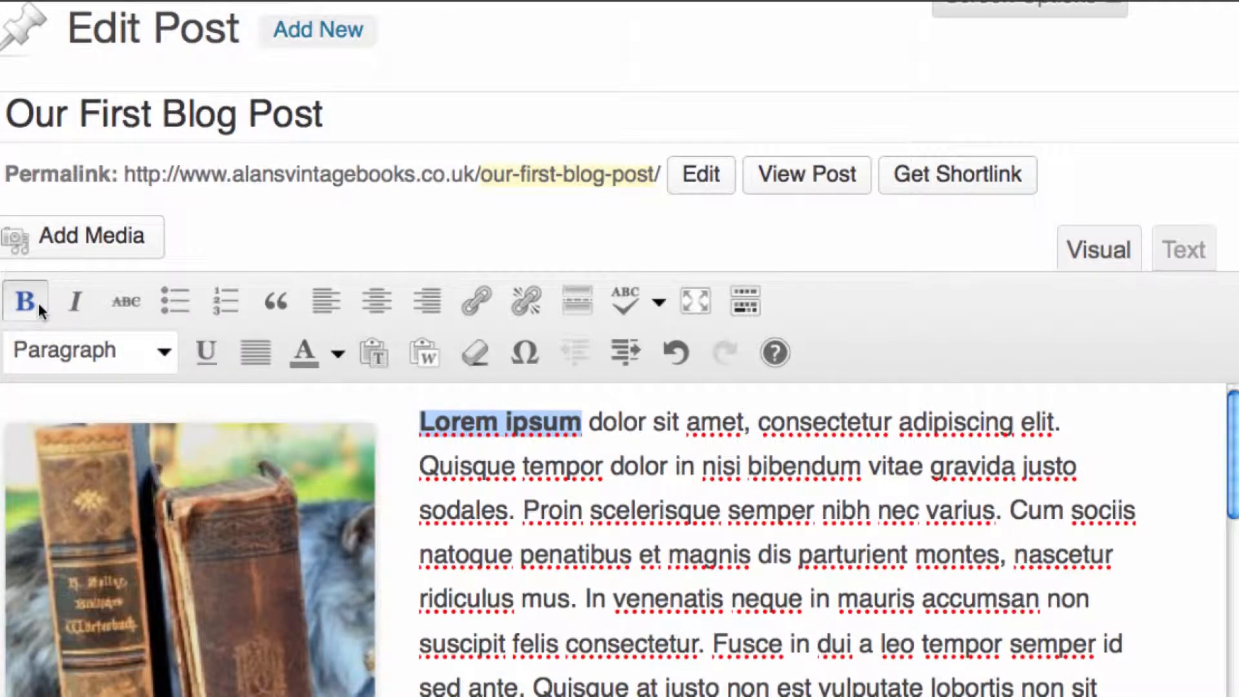
left_click(37, 302)
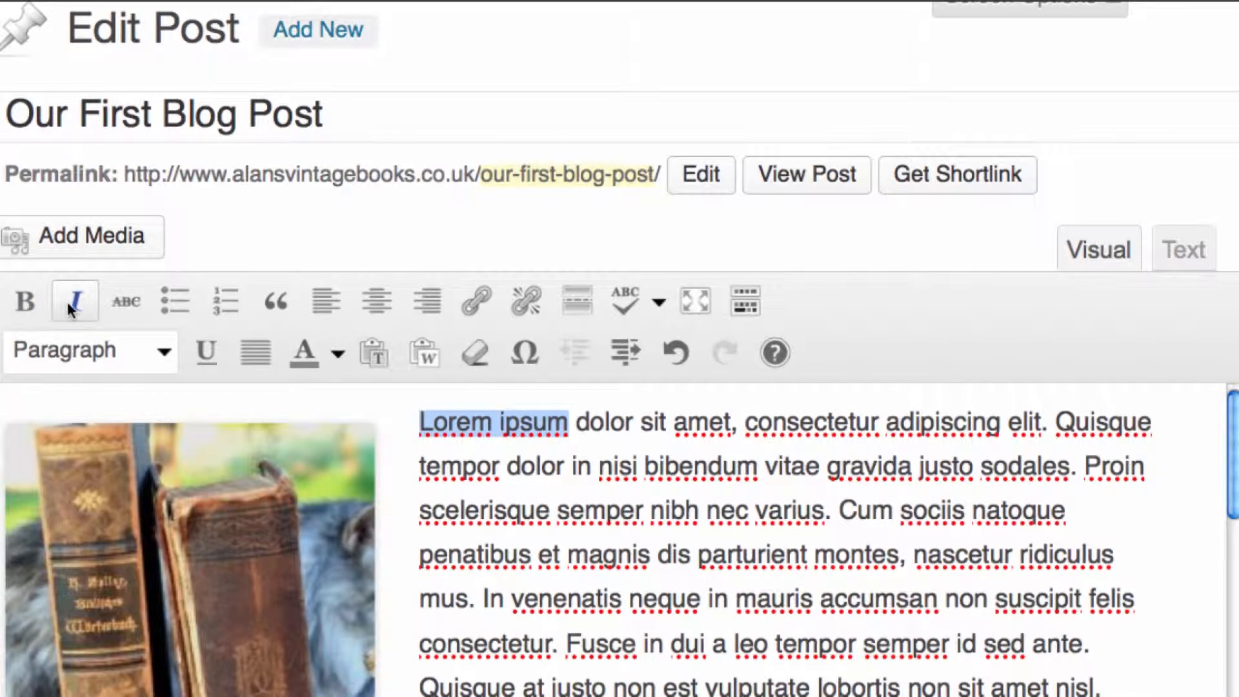
left_click(70, 307)
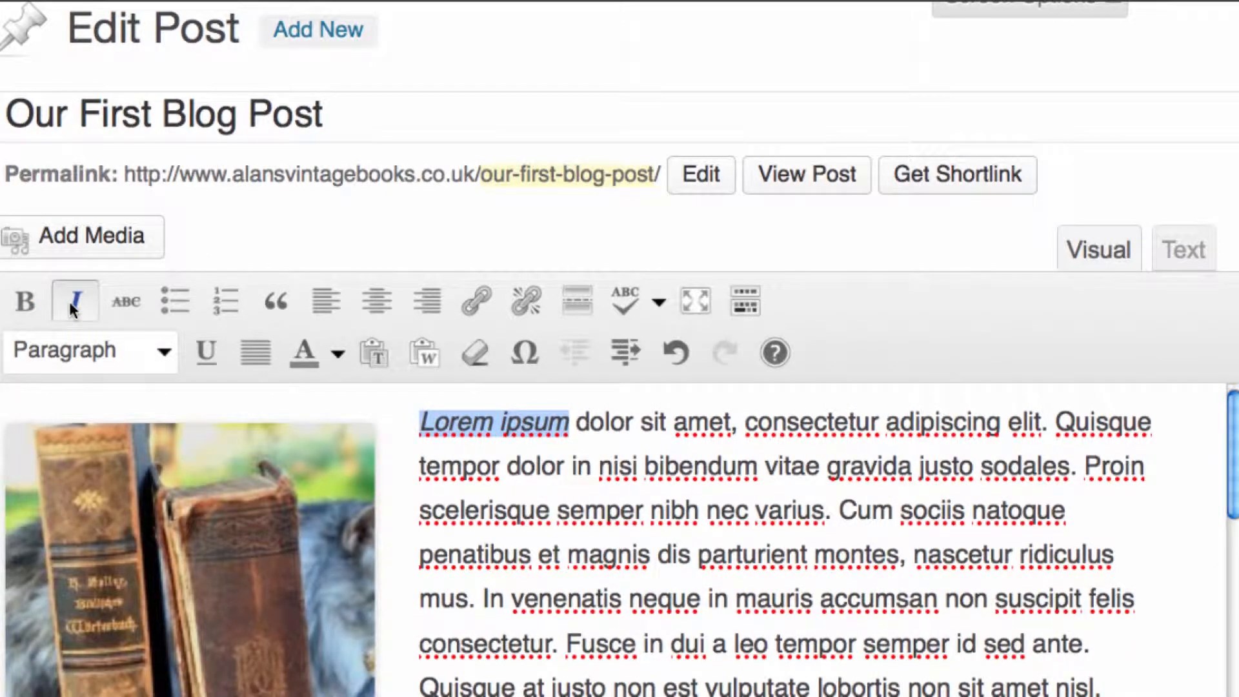
left_click(68, 300)
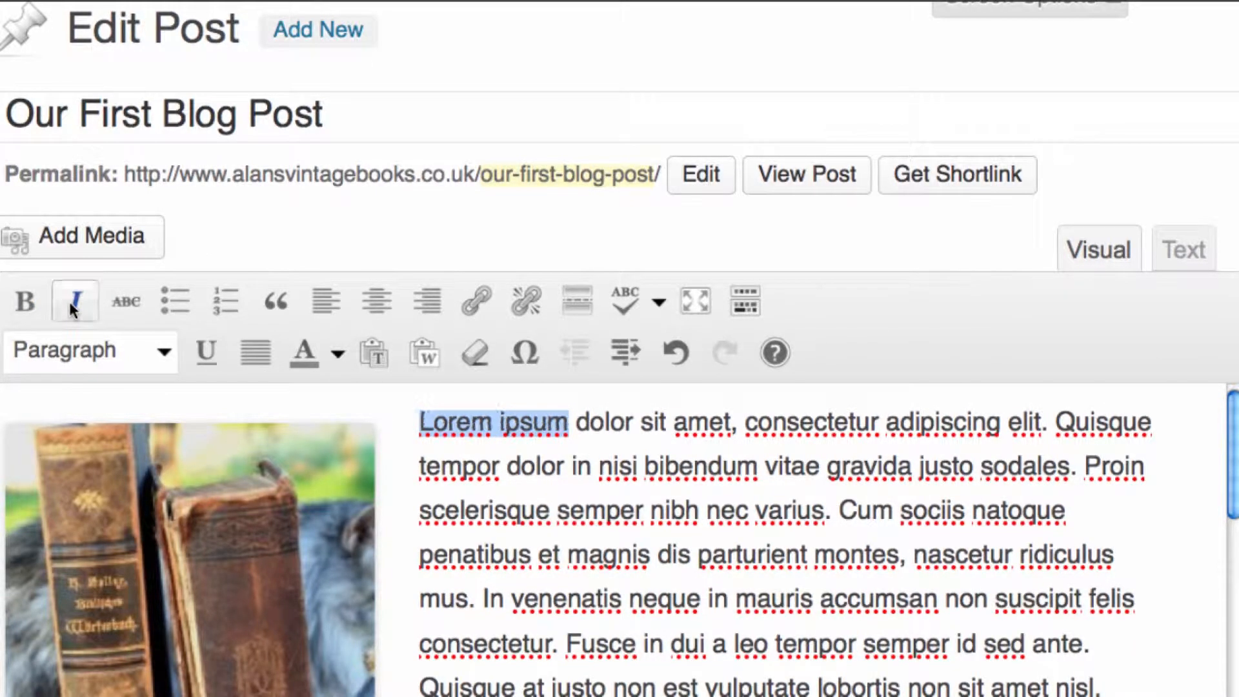
left_click(138, 308)
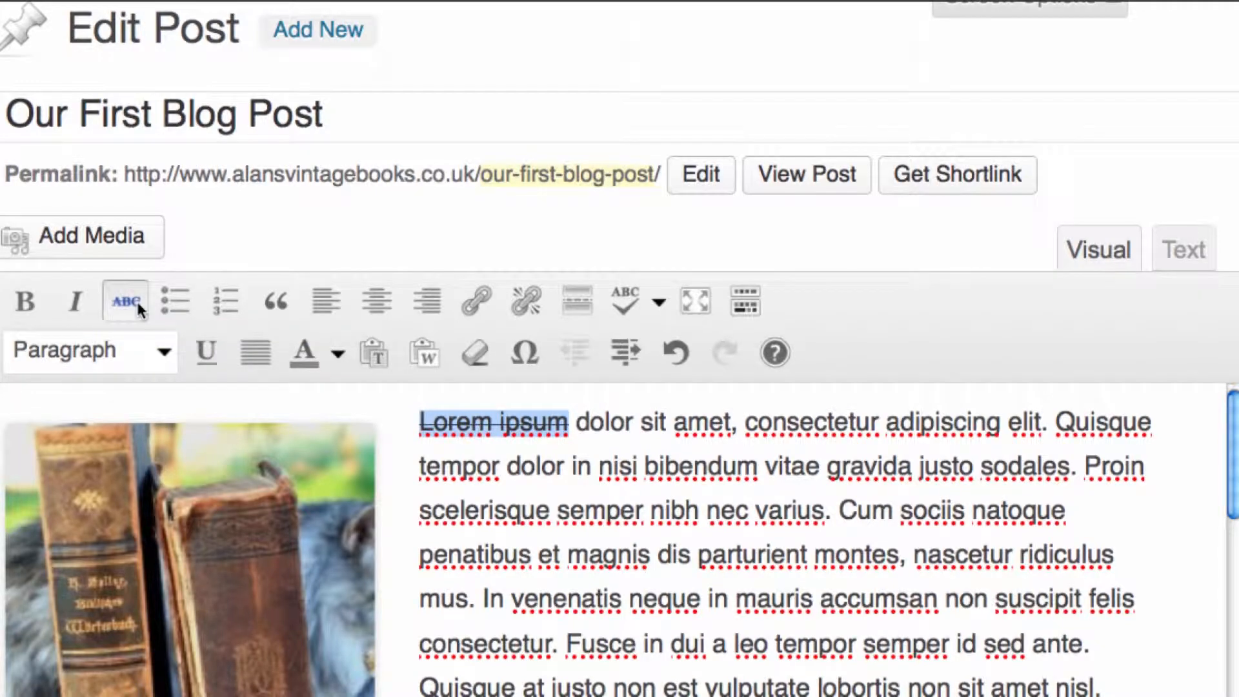
left_click(138, 308)
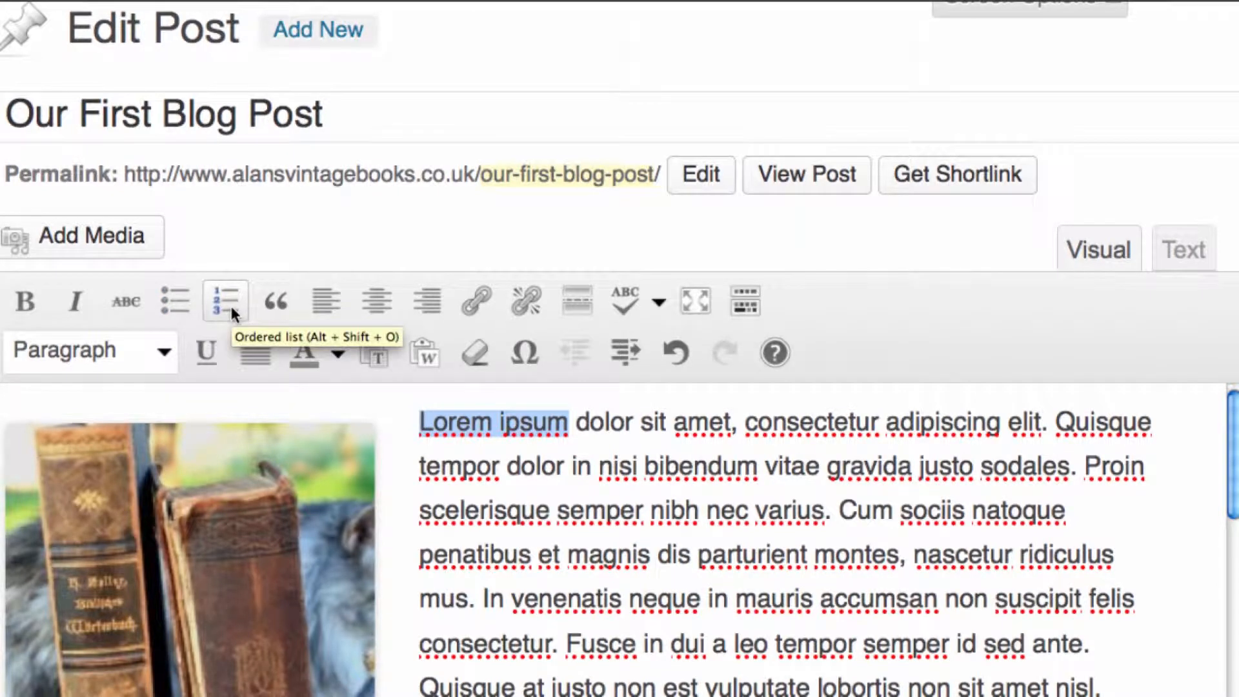
Try centre and right alignment on the opening paragraph, and finish with it aligned left
scroll(277, 275, "up", 1)
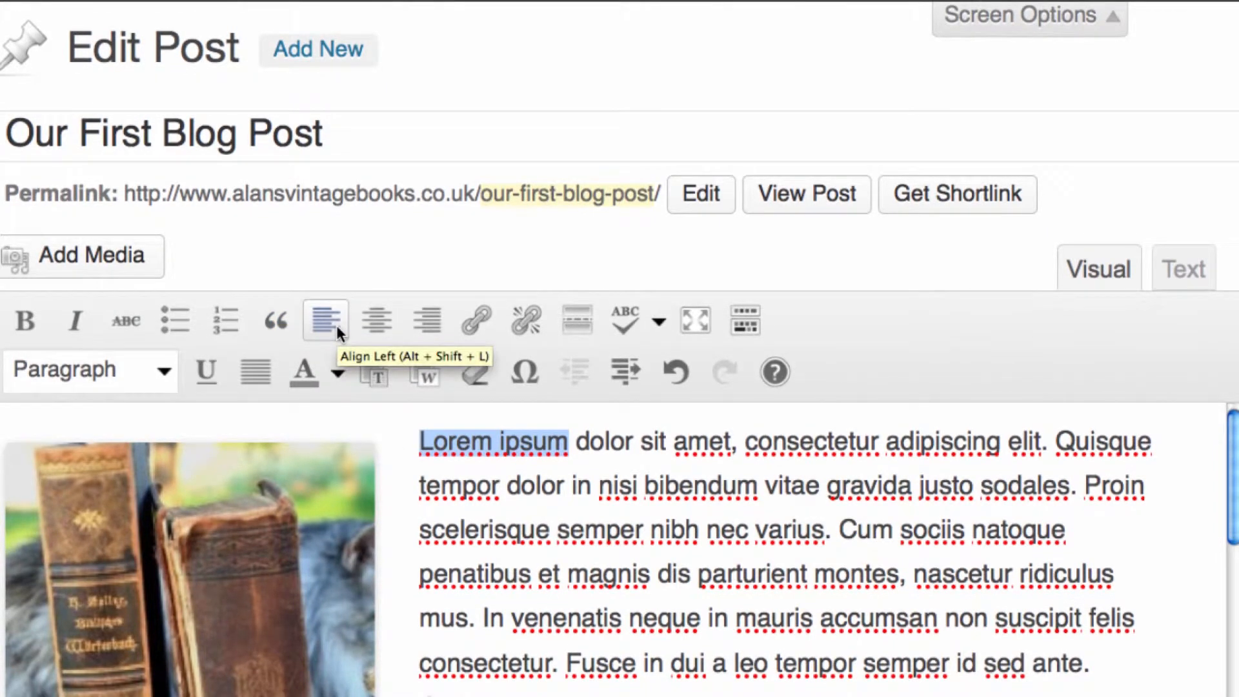
left_click(371, 325)
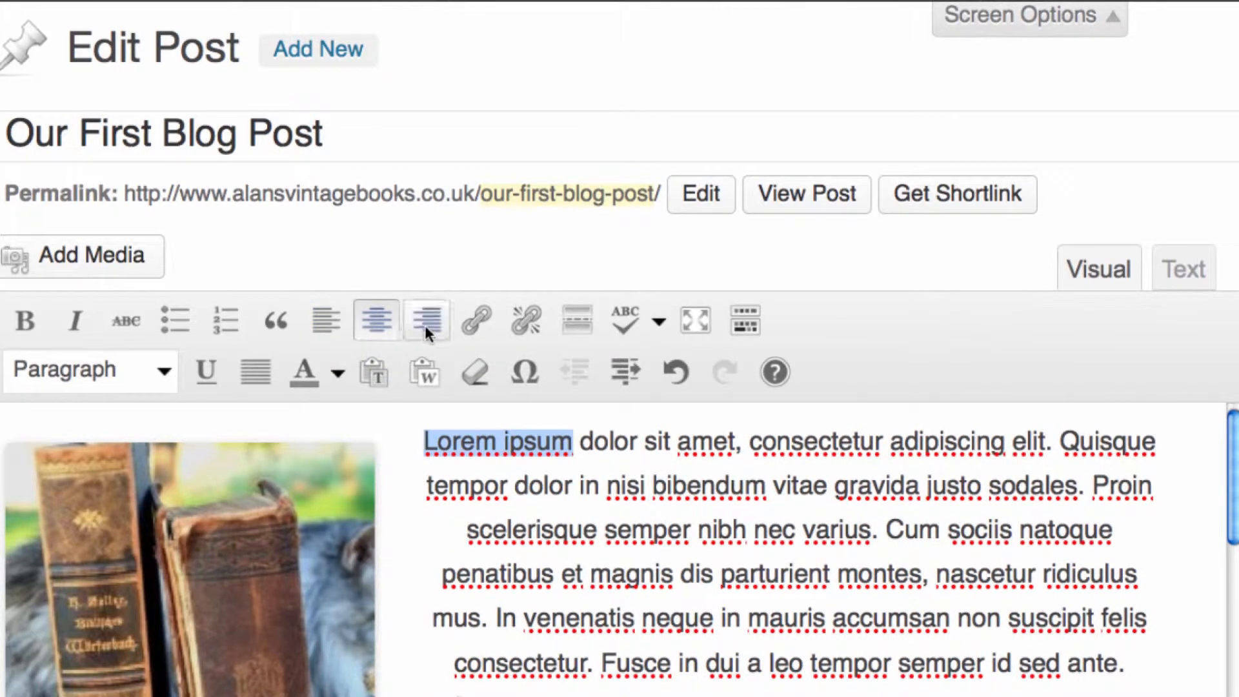
left_click(424, 326)
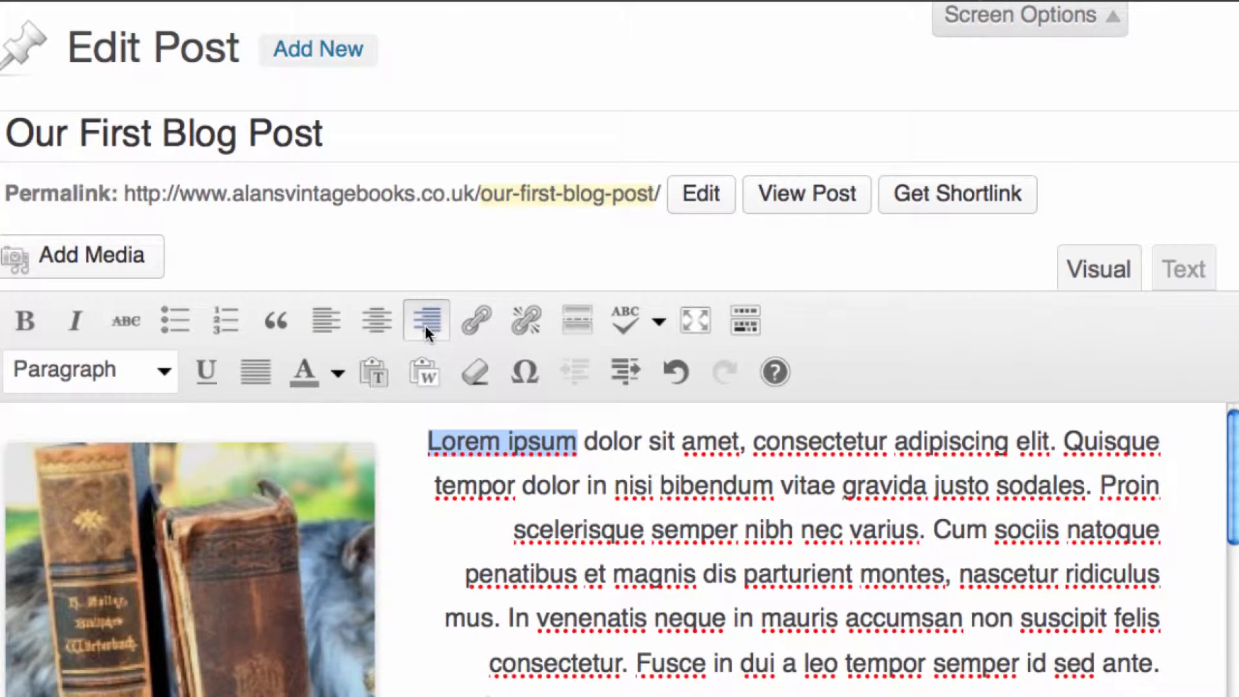
left_click(312, 325)
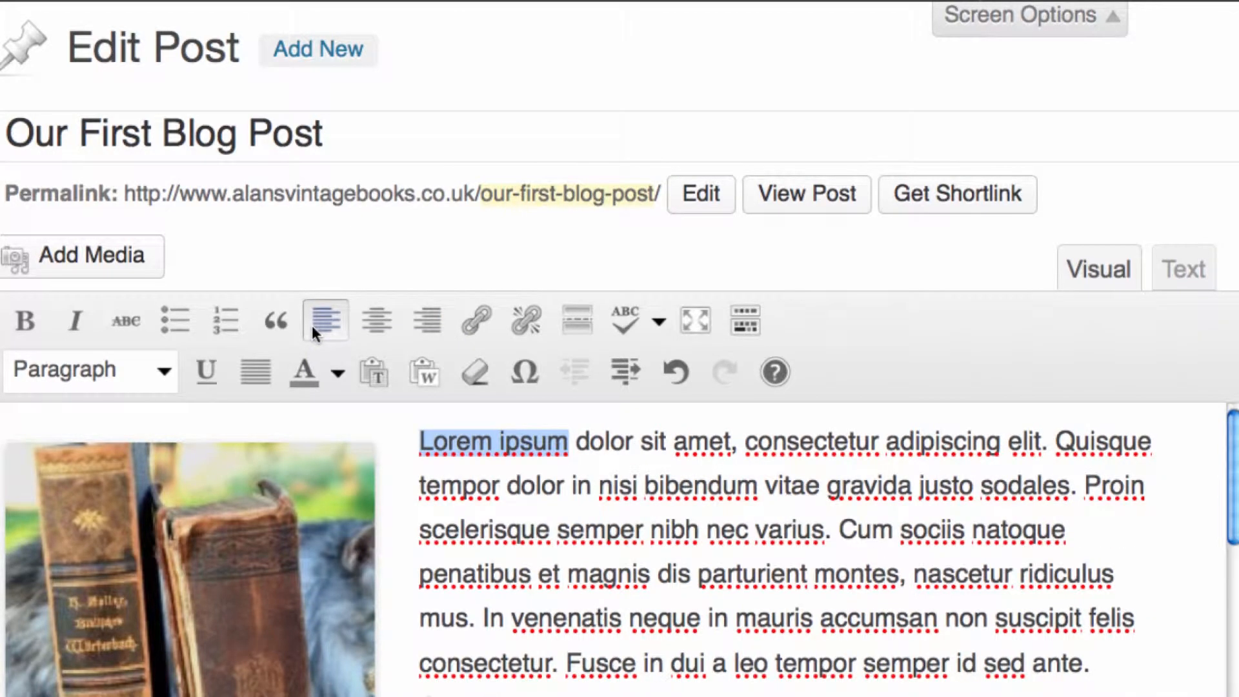
left_click(474, 325)
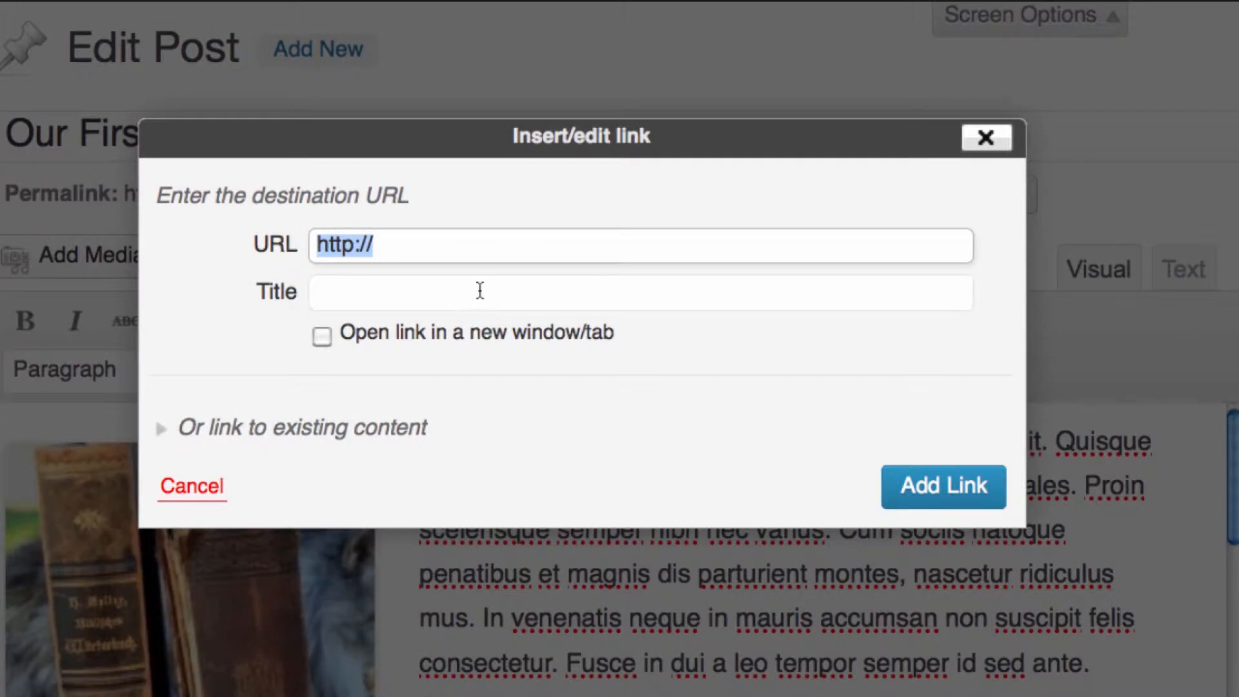
left_click(481, 260)
type("ww")
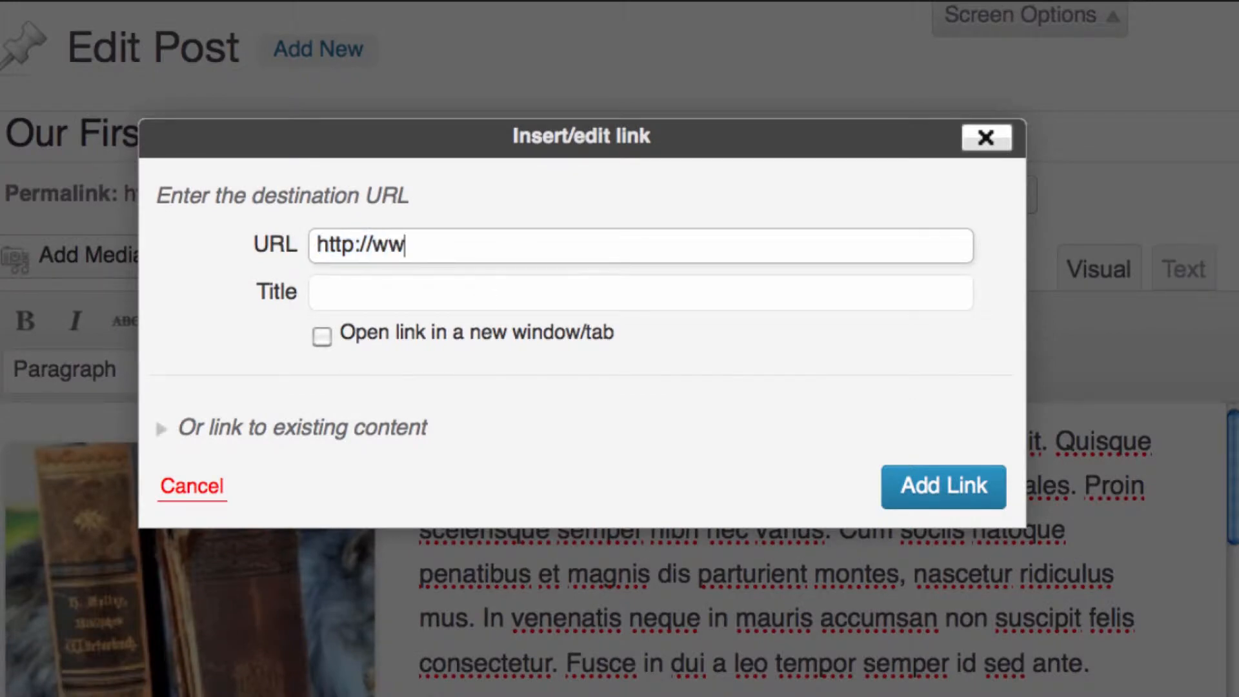
type("w.alansvintagebooks.co.uk")
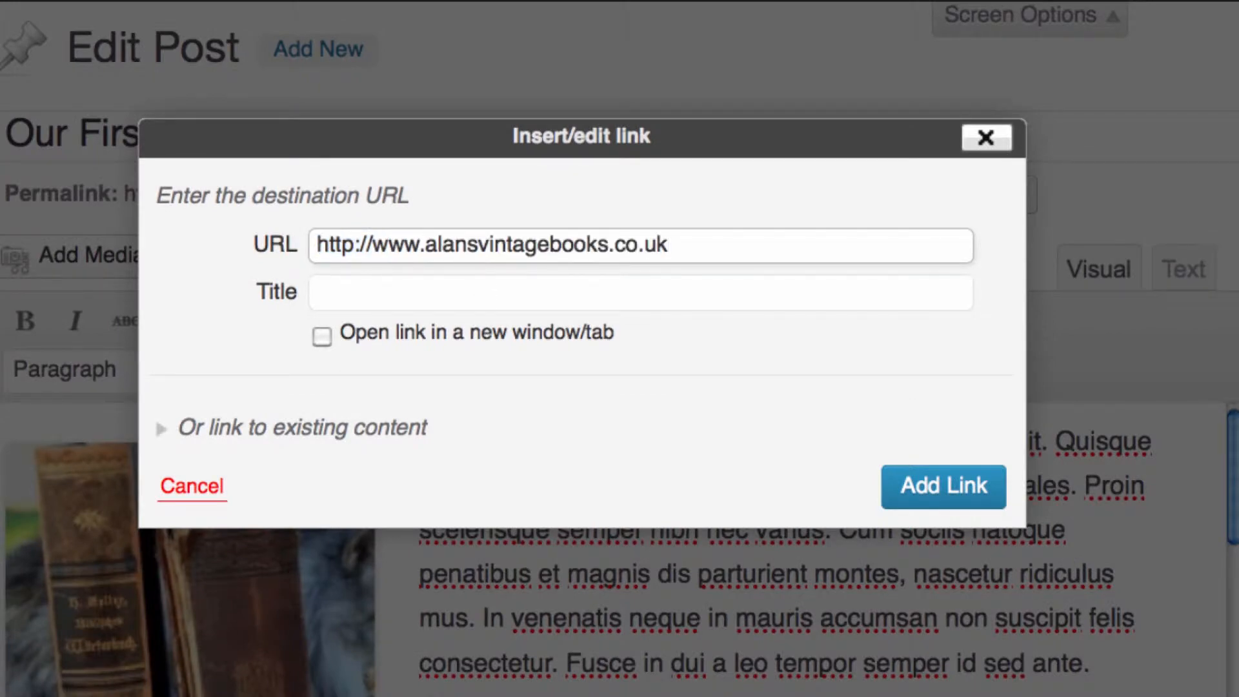
left_click(513, 293)
type("Alans Vintage Books")
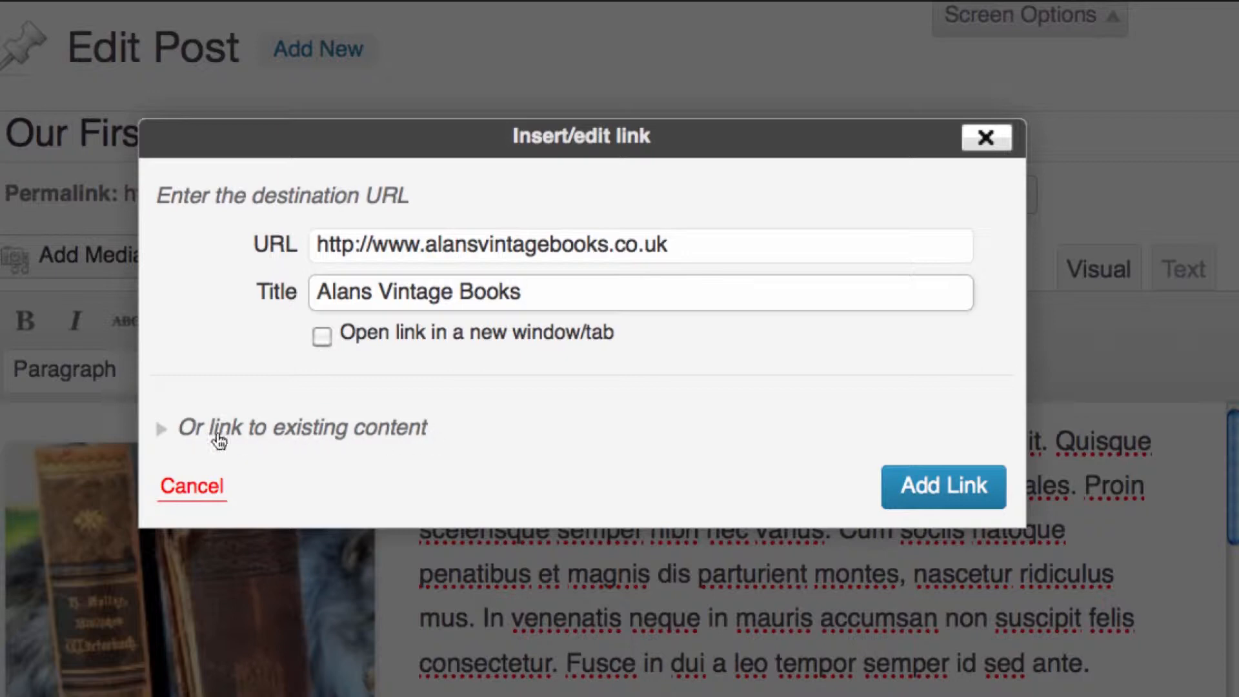
left_click(162, 428)
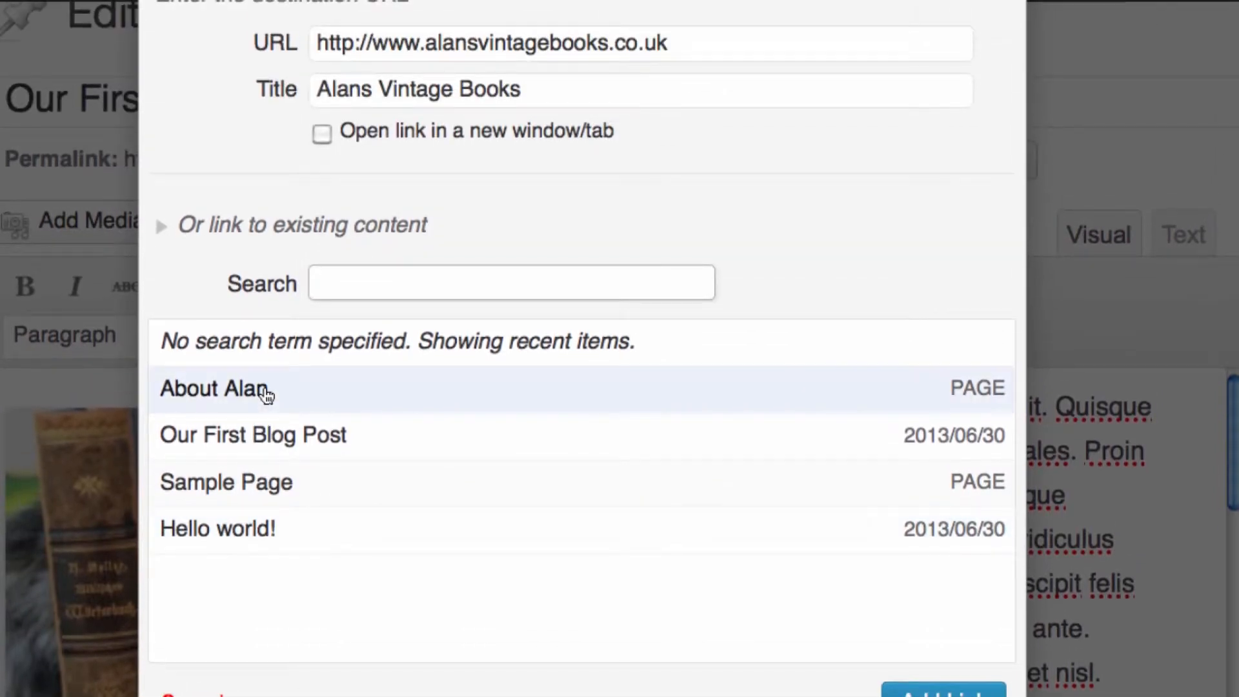
left_click(181, 221)
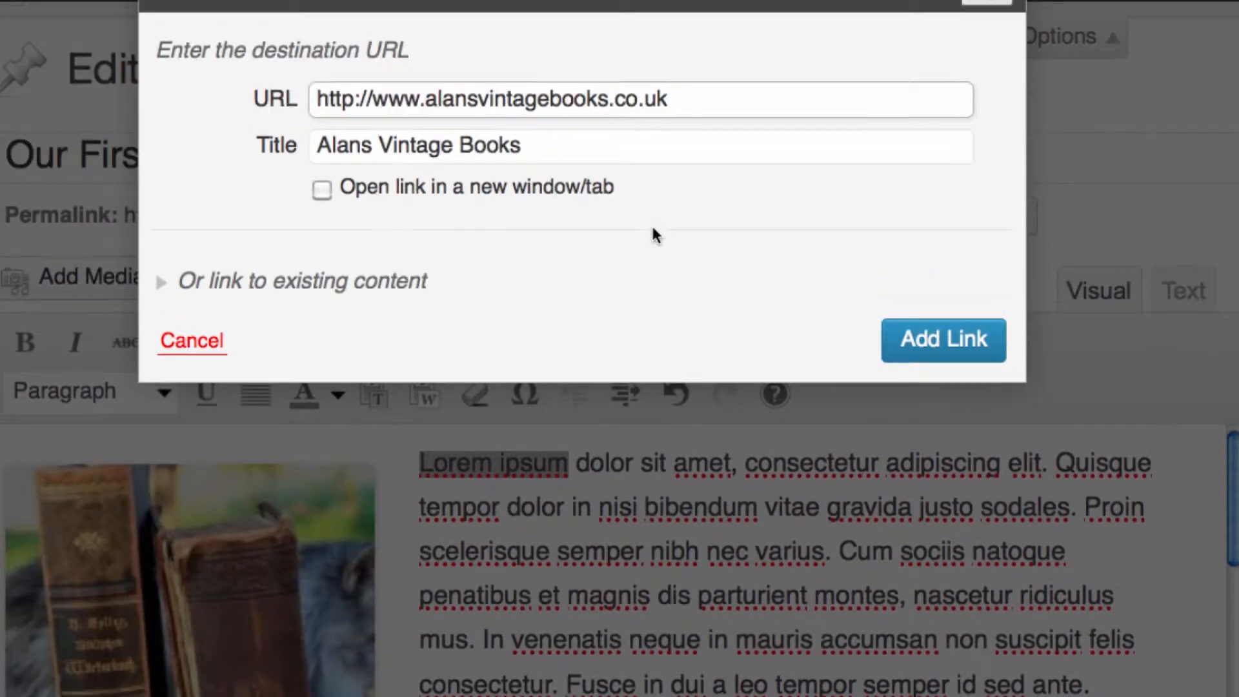
left_click(943, 338)
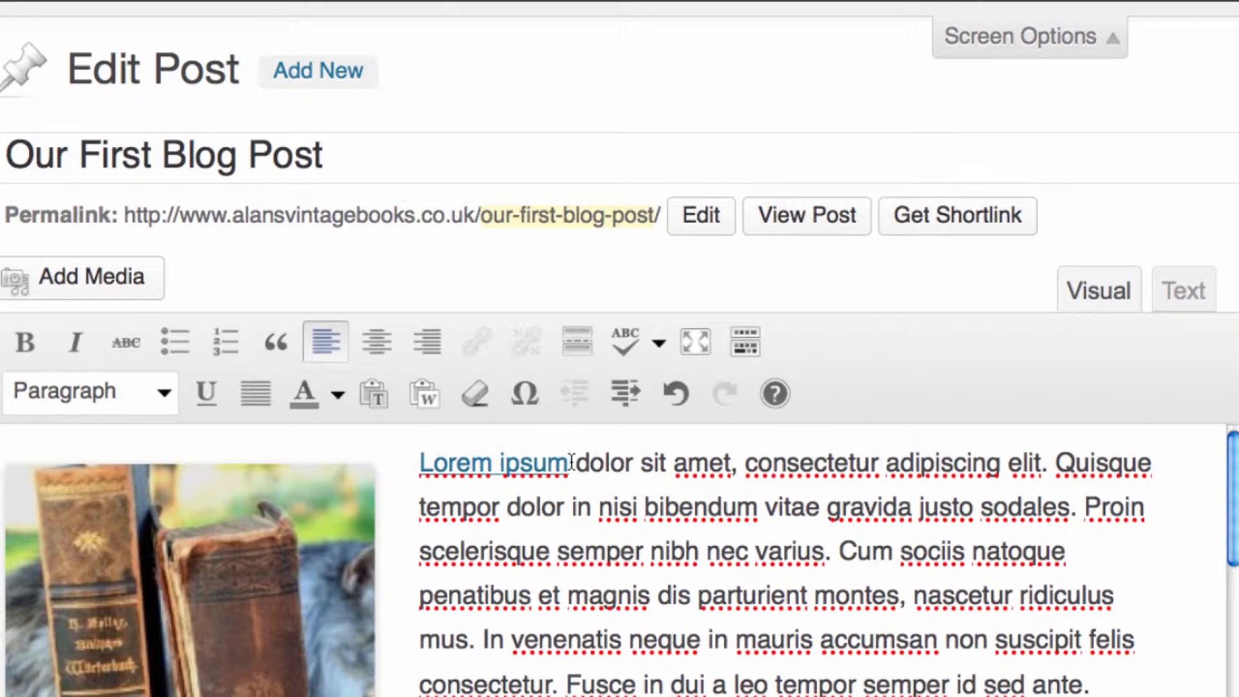
left_click_drag(571, 463, 414, 459)
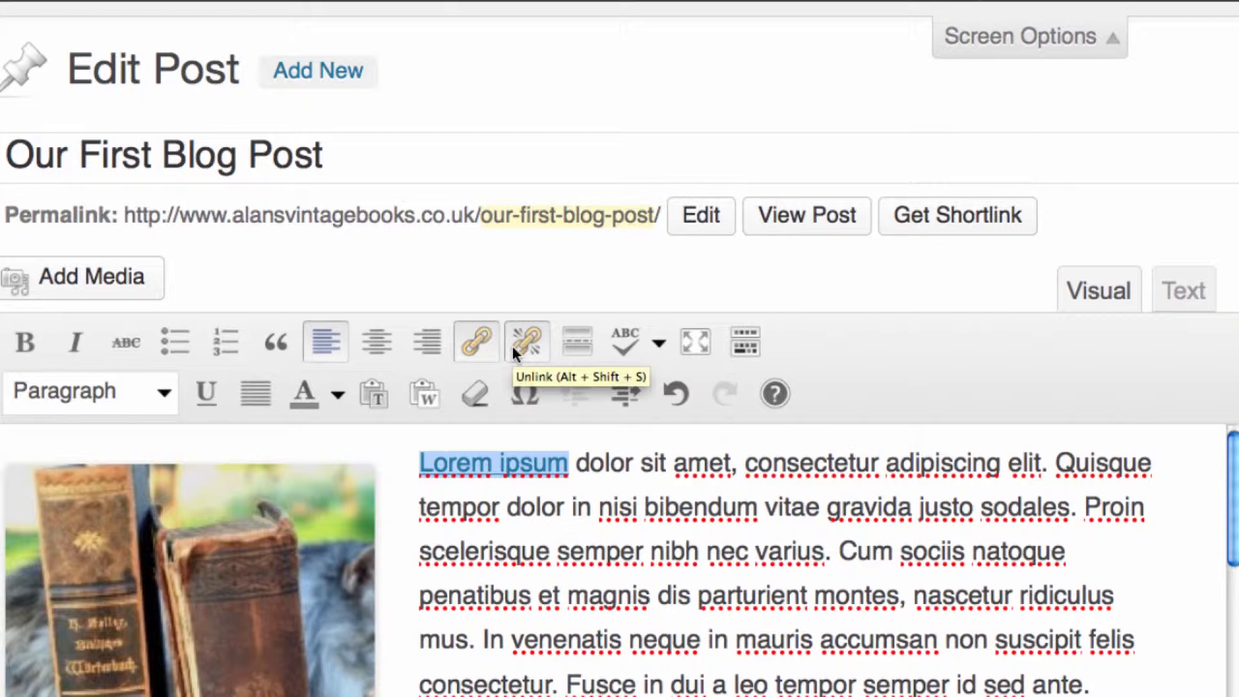
left_click(638, 513)
scroll(865, 594, "down", 4)
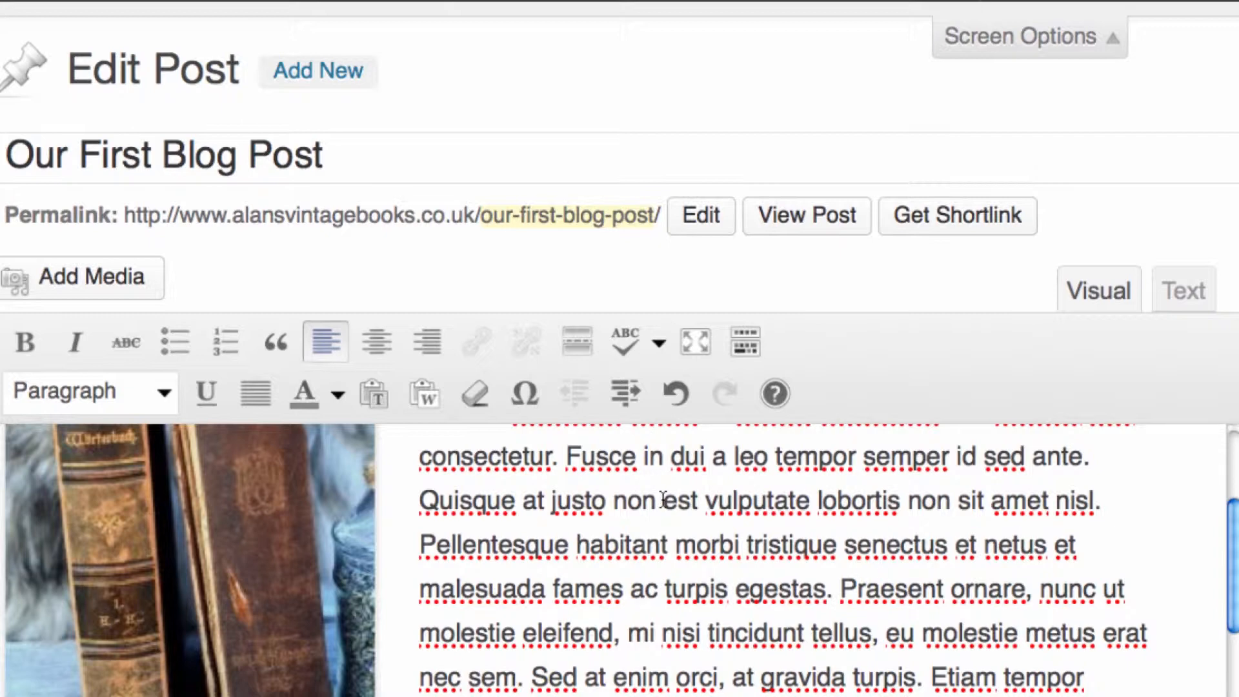
scroll(663, 499, "up", 4)
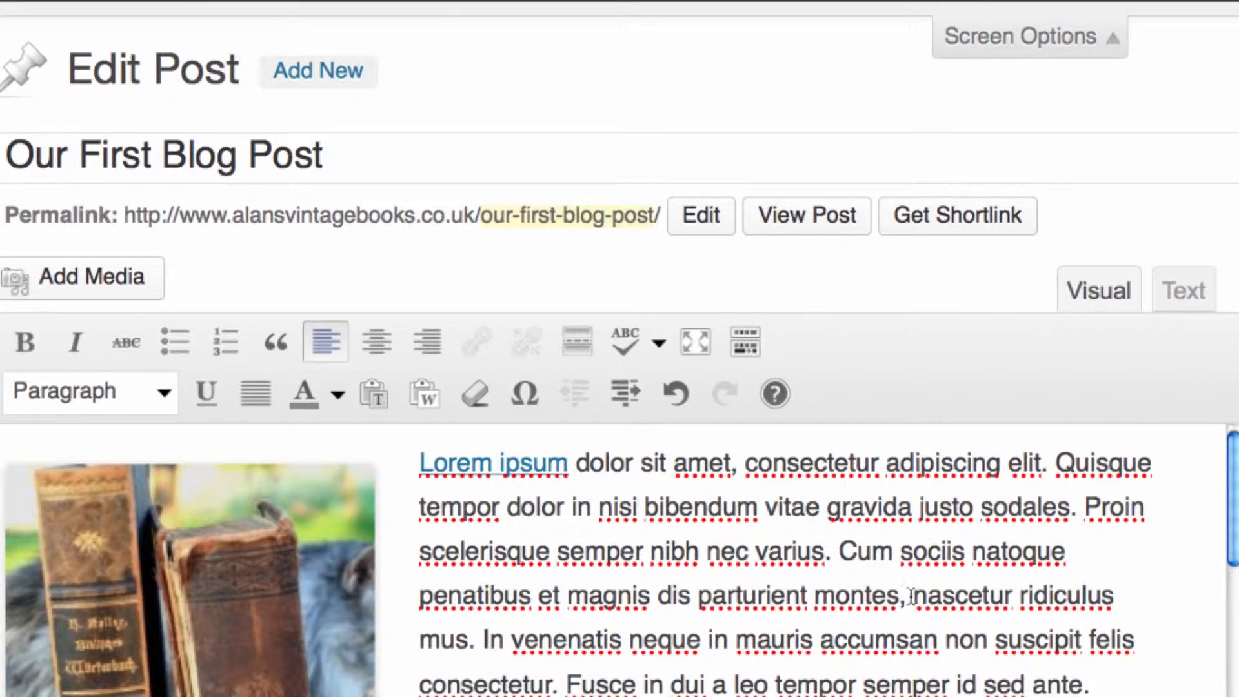
scroll(658, 643, "down", 1)
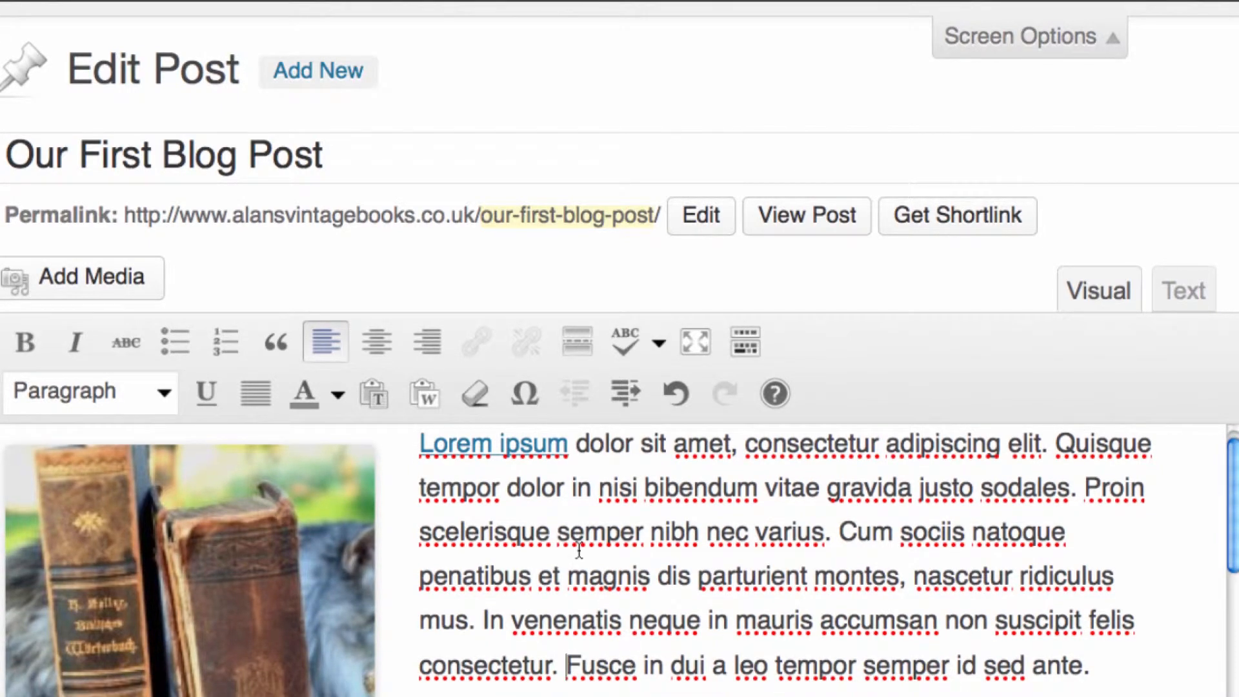
Insert a More break before the sentence starting "Fusce in dui" and delete it again
scroll(591, 336, "up", 2)
scroll(594, 347, "down", 3)
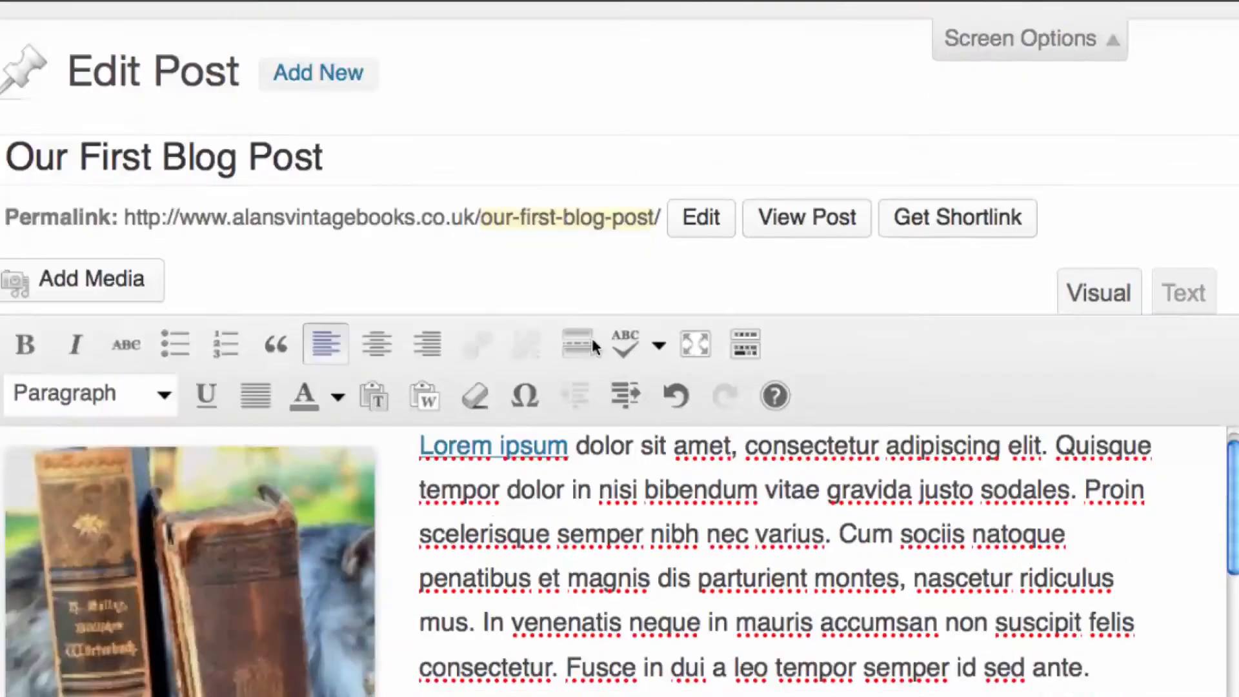
left_click(577, 280)
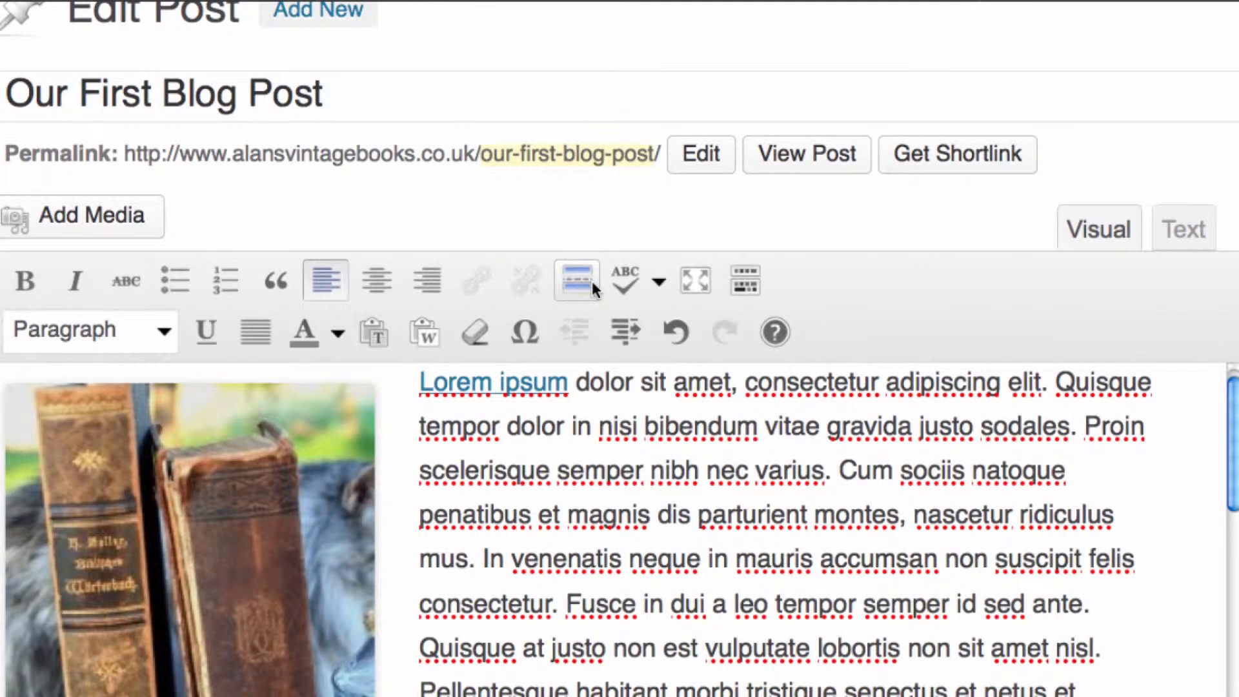
scroll(858, 616, "down", 5)
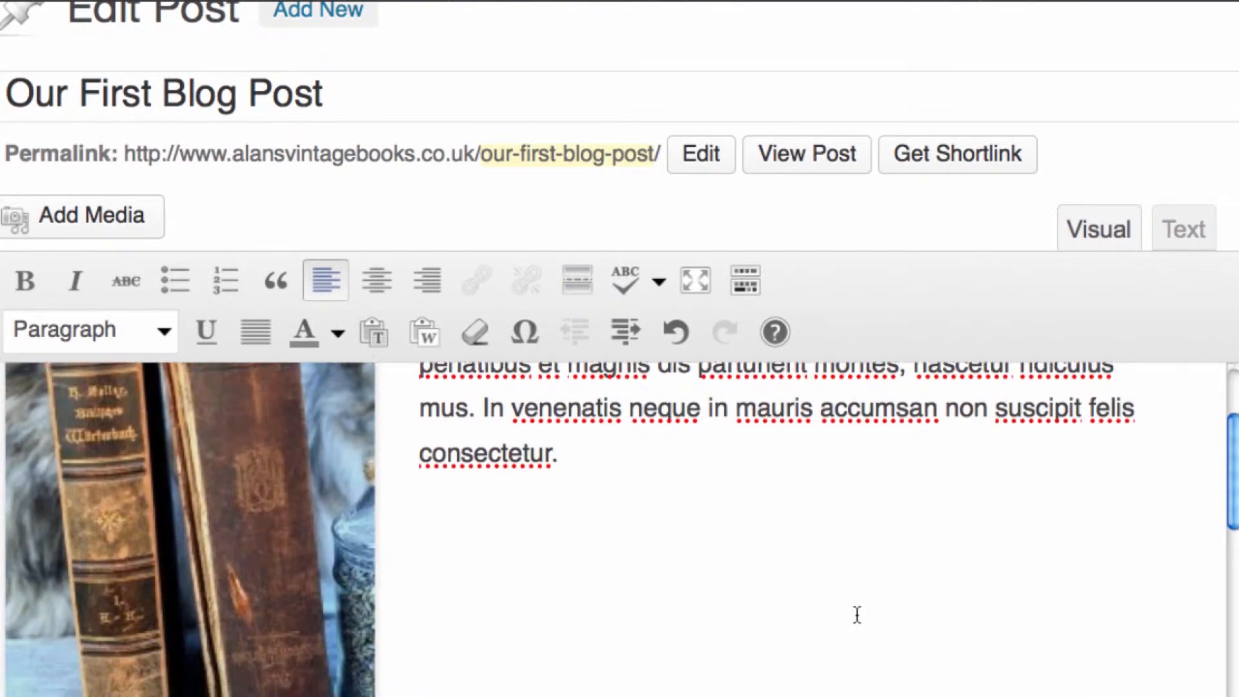
scroll(857, 616, "up", 6)
scroll(857, 615, "down", 2)
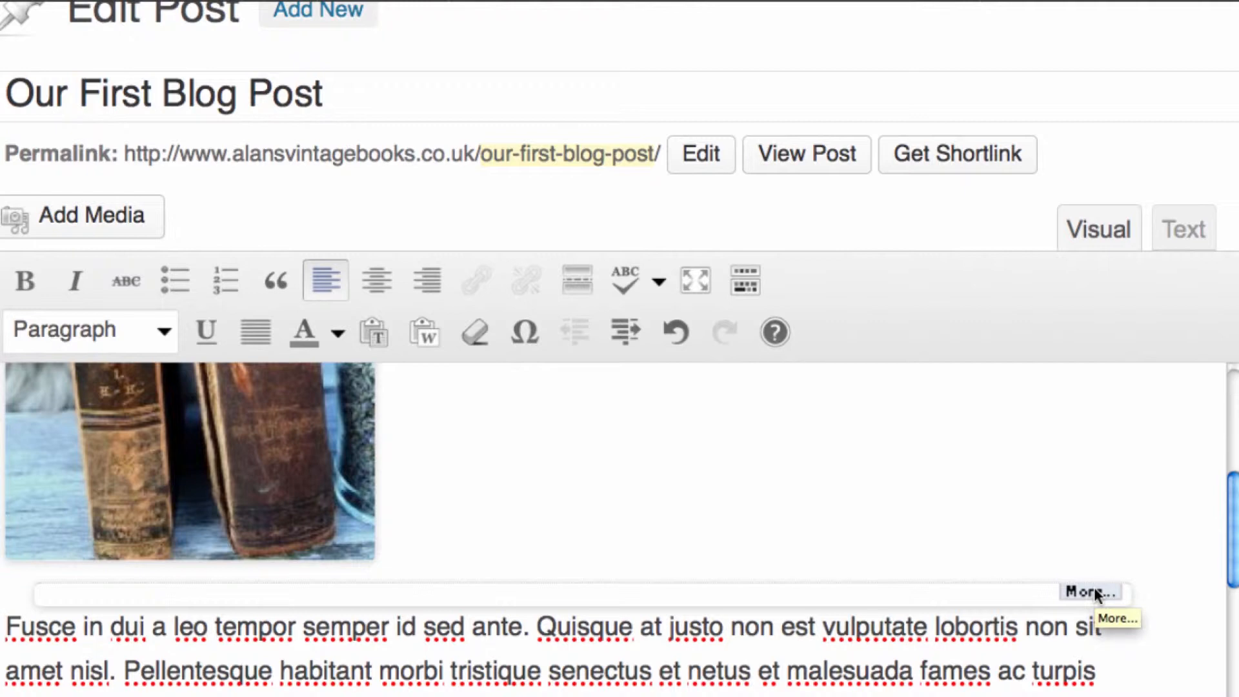
left_click(1020, 590)
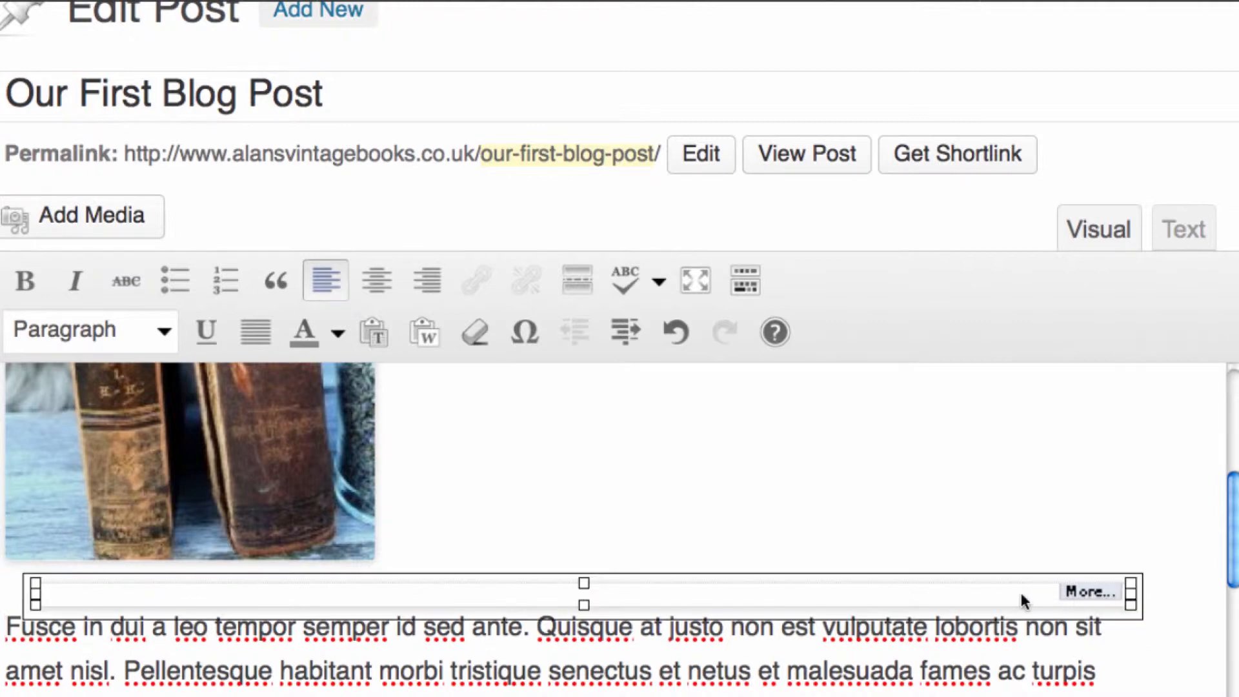
key("Delete")
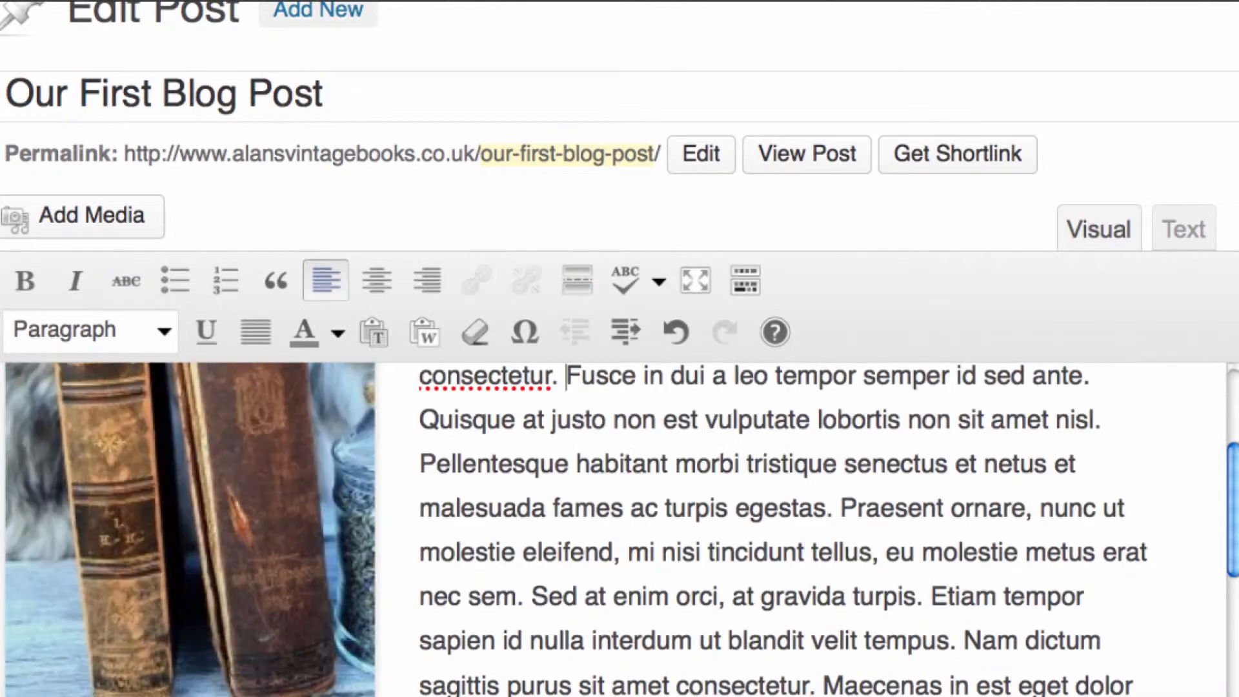
Look through the languages available for the spell checker, leaving English selected
scroll(1028, 593, "down", 1)
scroll(1028, 593, "up", 6)
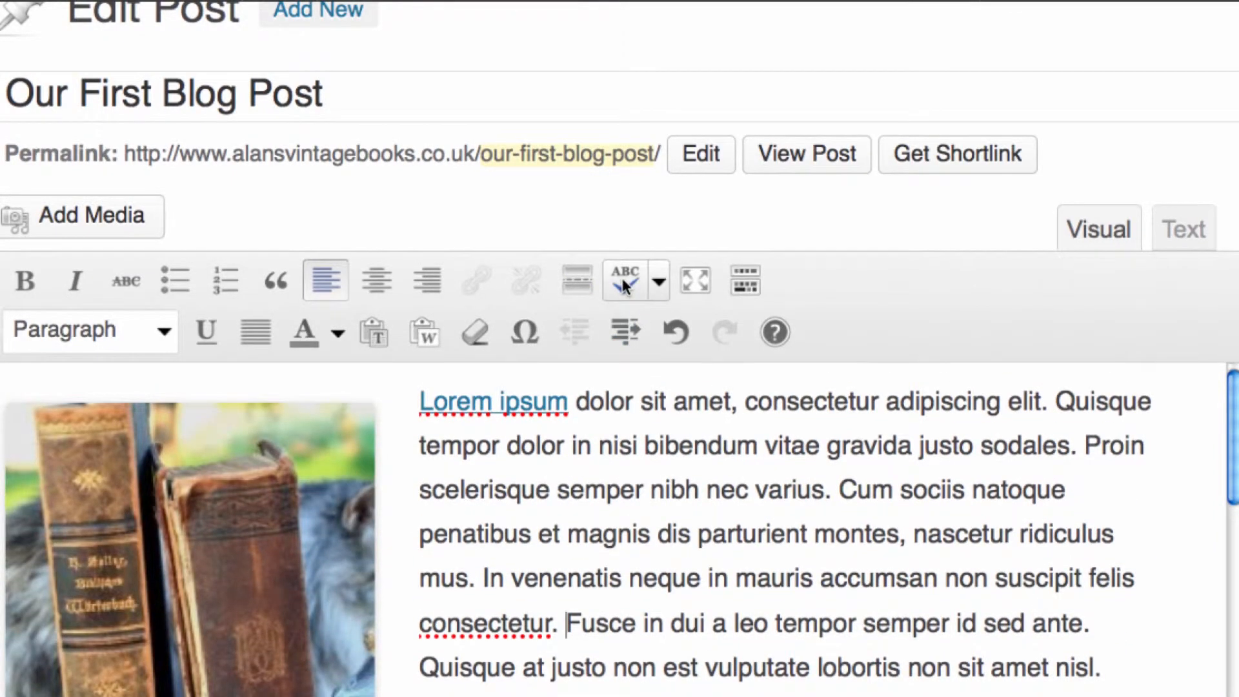
left_click(657, 284)
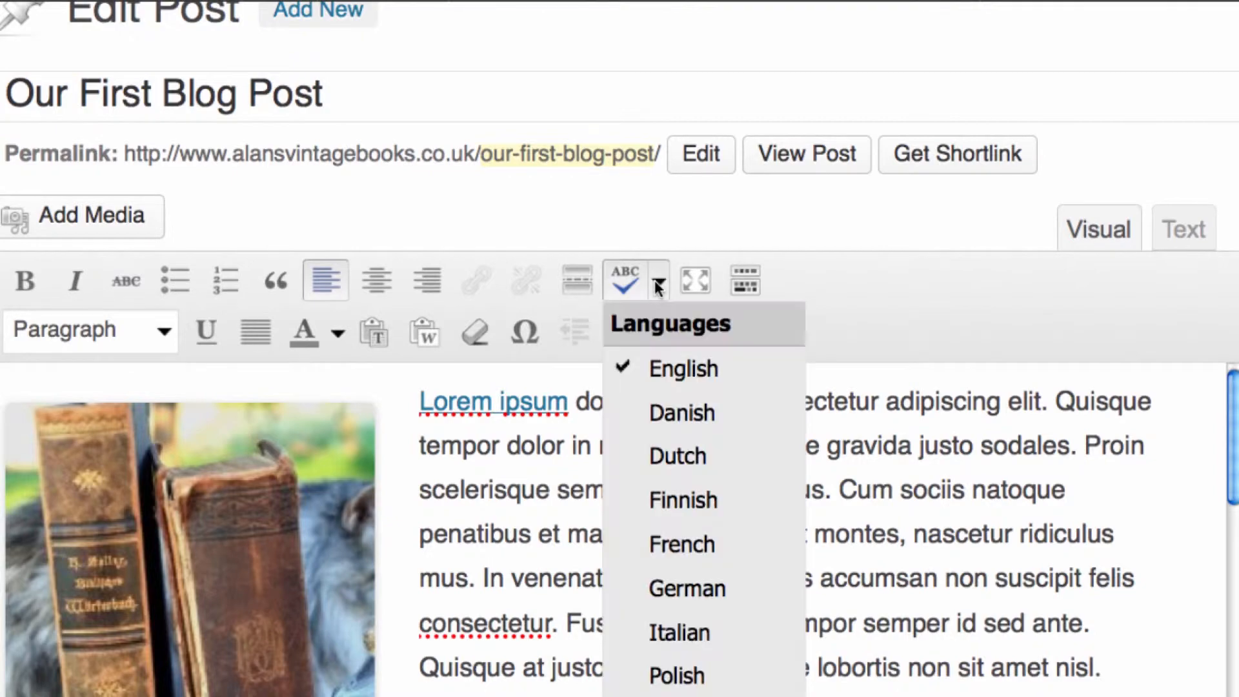
scroll(674, 334, "down", 1)
scroll(671, 334, "down", 3)
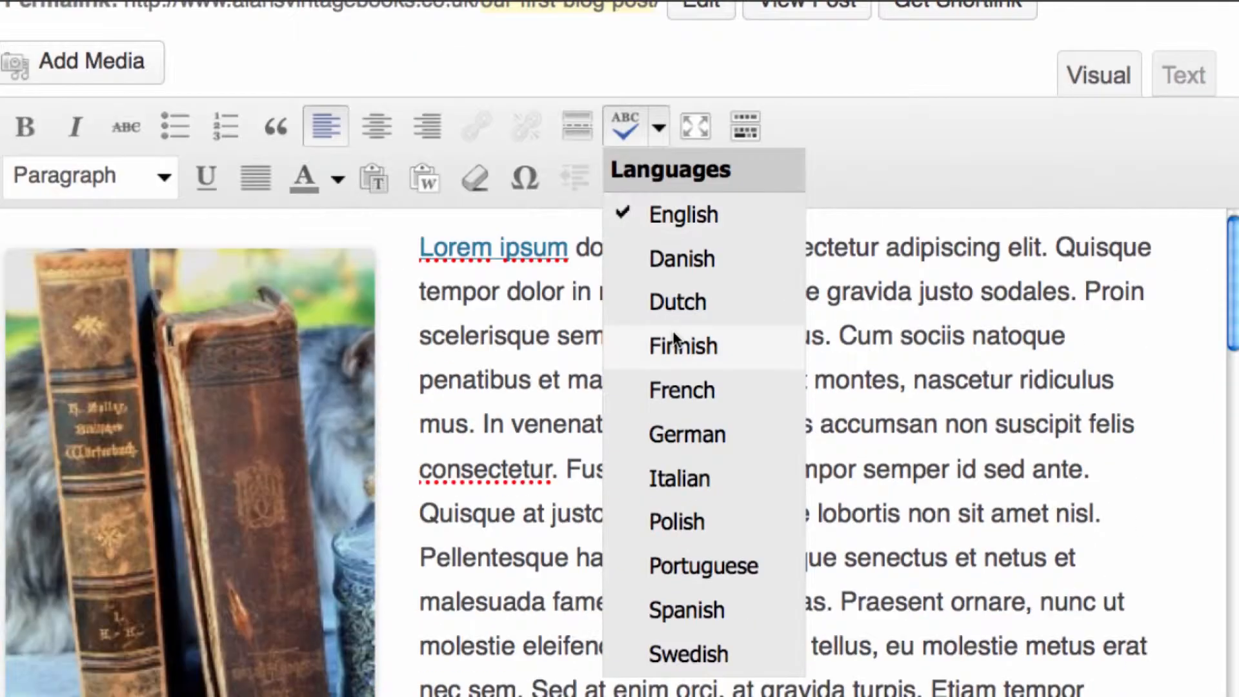
scroll(672, 337, "up", 5)
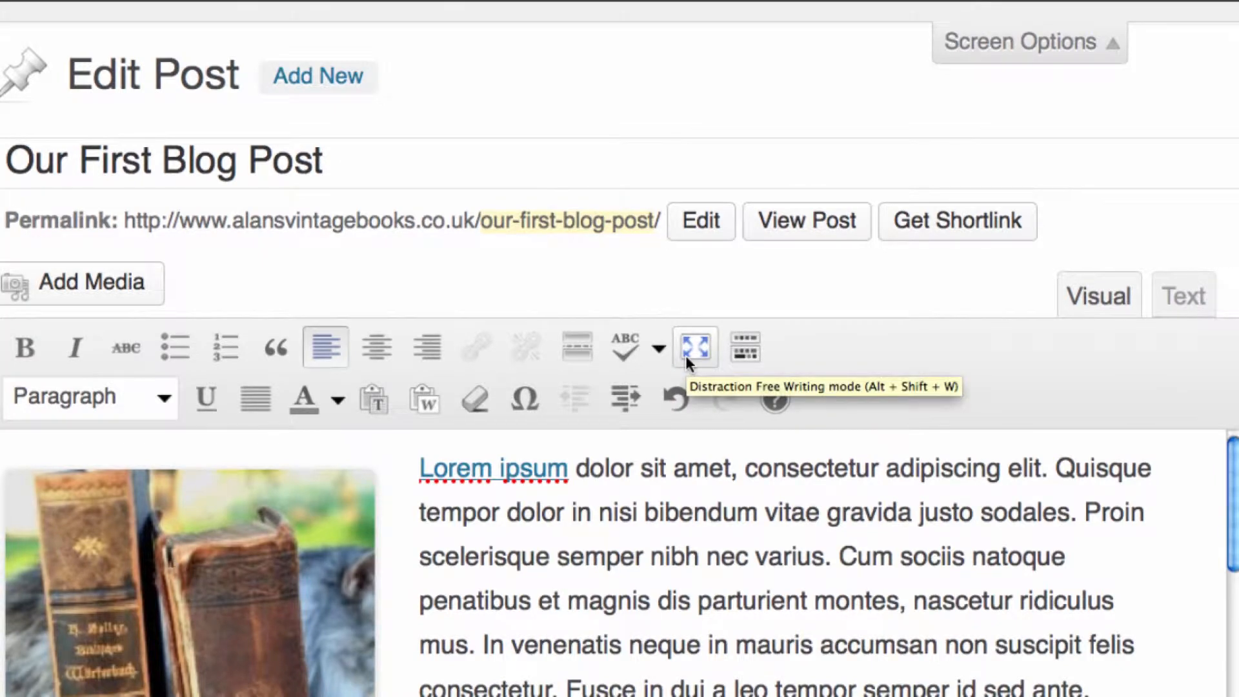
View the post in Distraction Free Writing mode and return to the normal editor, where the Kitchen Sink is hidden and shown again
left_click(685, 355)
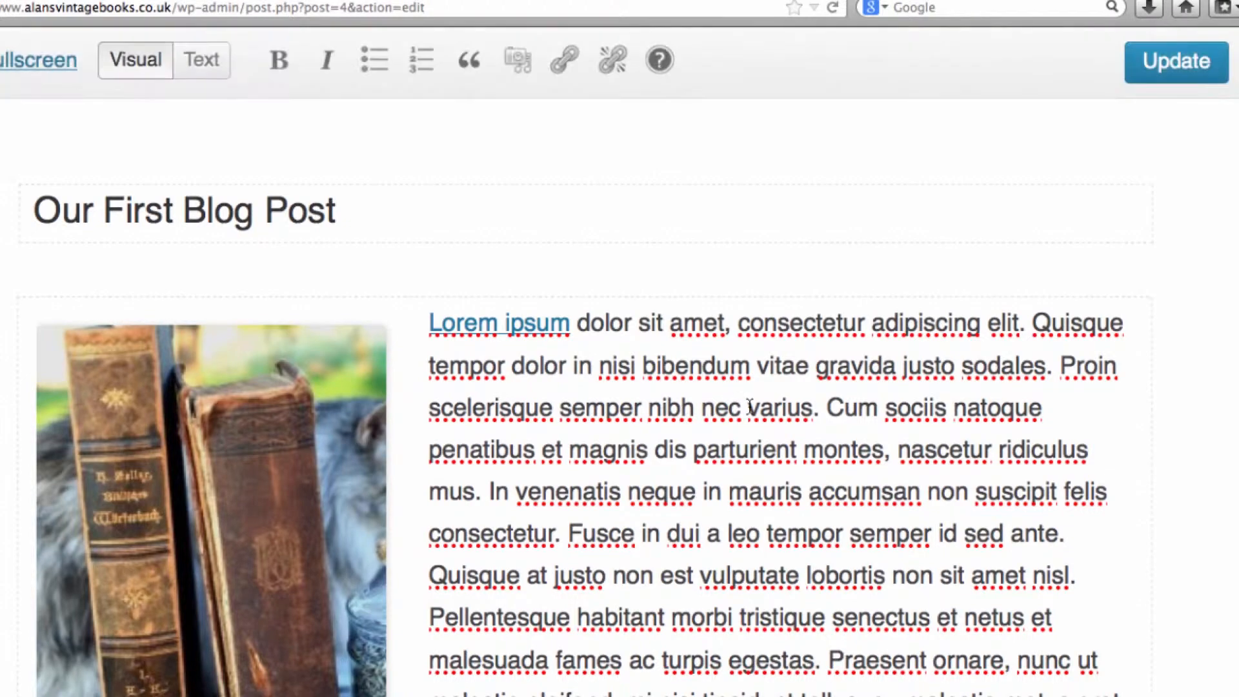
scroll(717, 408, "down", 5)
scroll(749, 406, "up", 5)
left_click(27, 64)
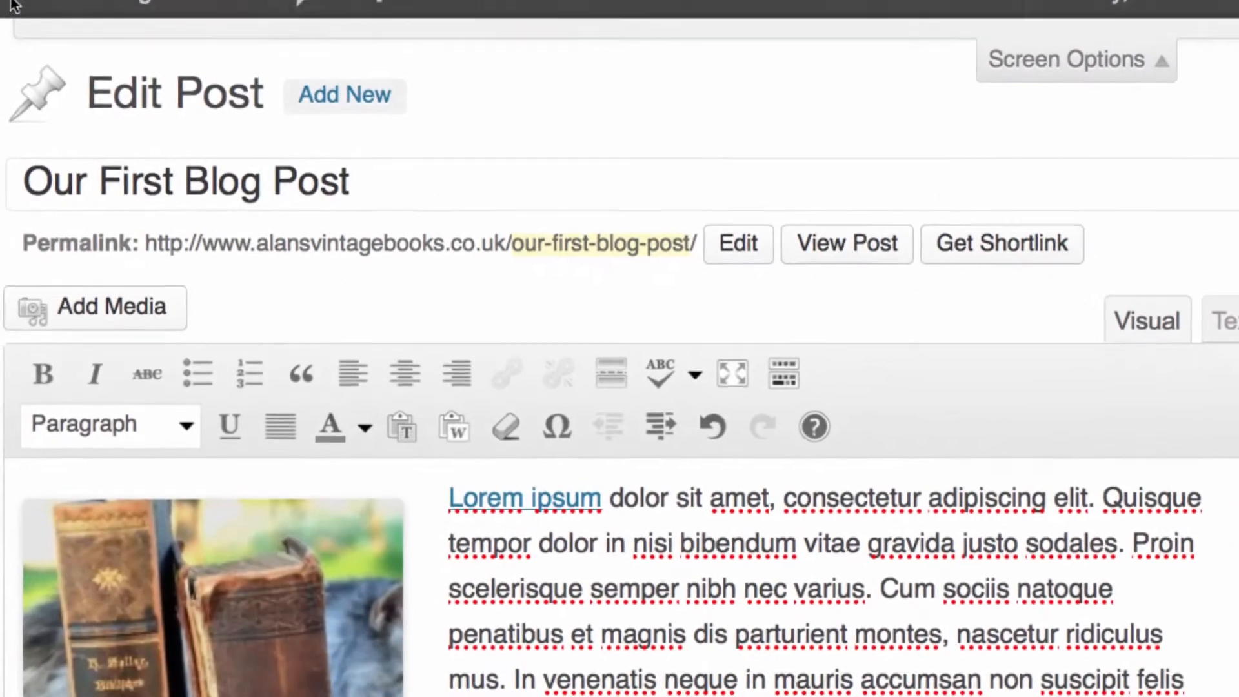
left_click(800, 358)
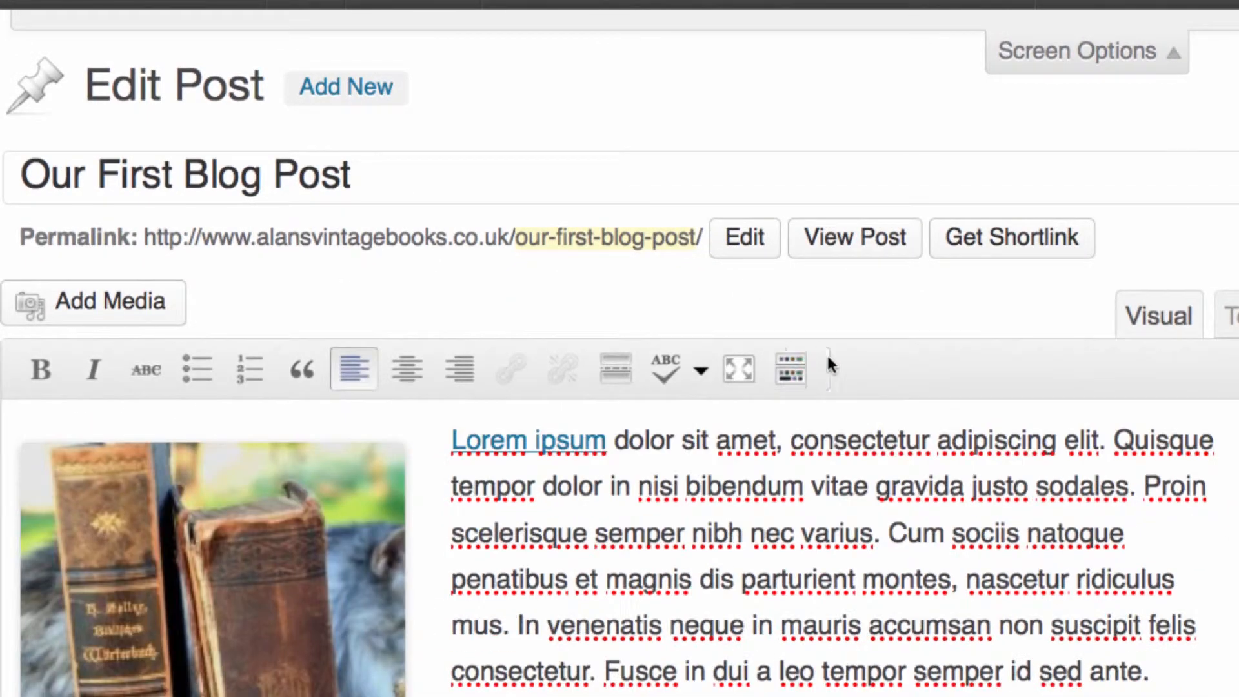
left_click(795, 373)
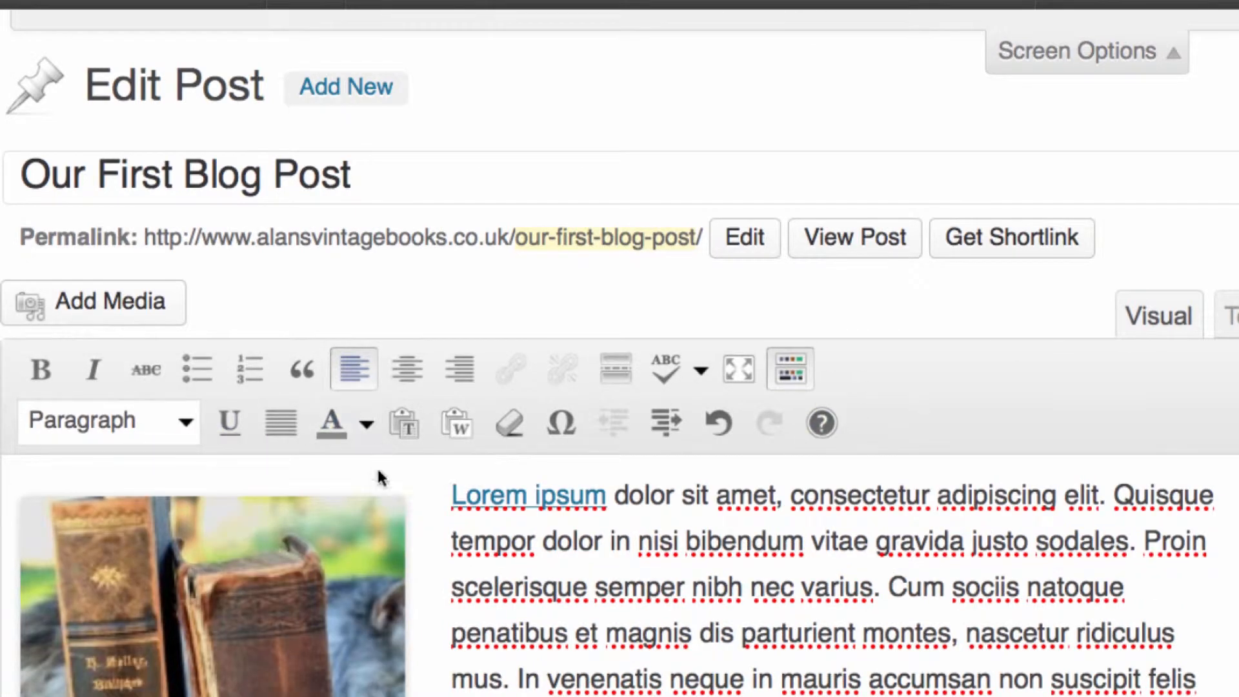
Try underline on "dolor sit amet" and full justification on its paragraph, removing each format again
left_click_drag(614, 497, 777, 497)
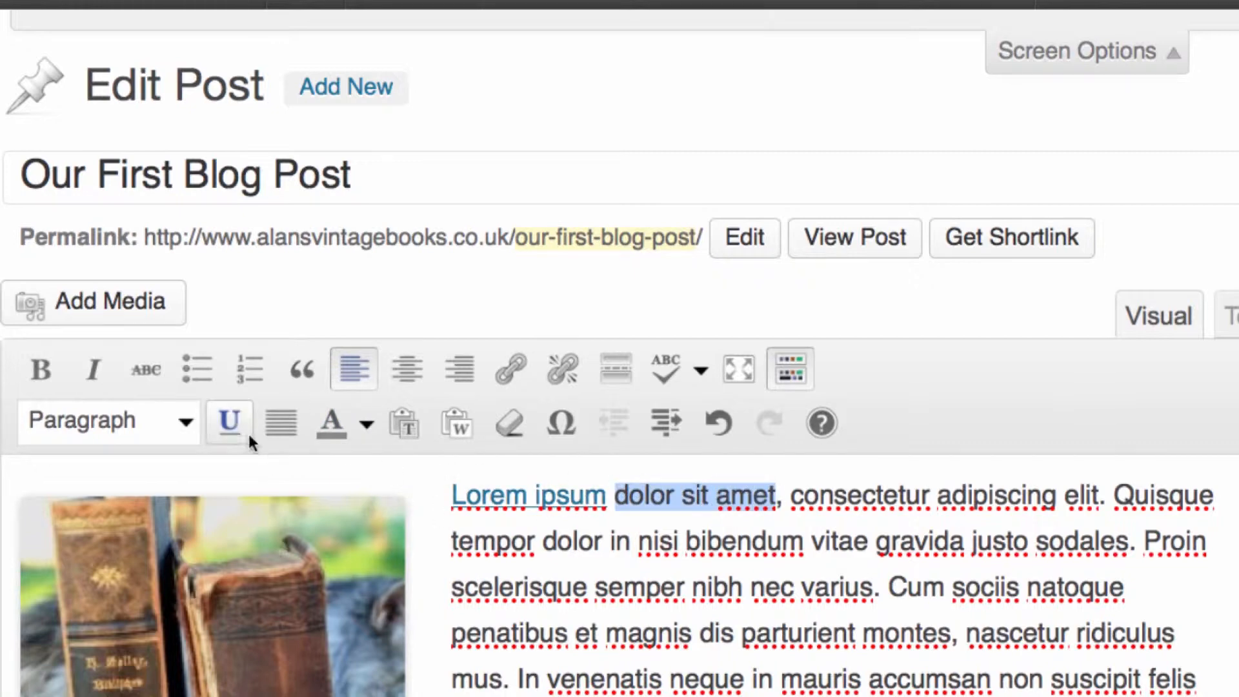
left_click(230, 424)
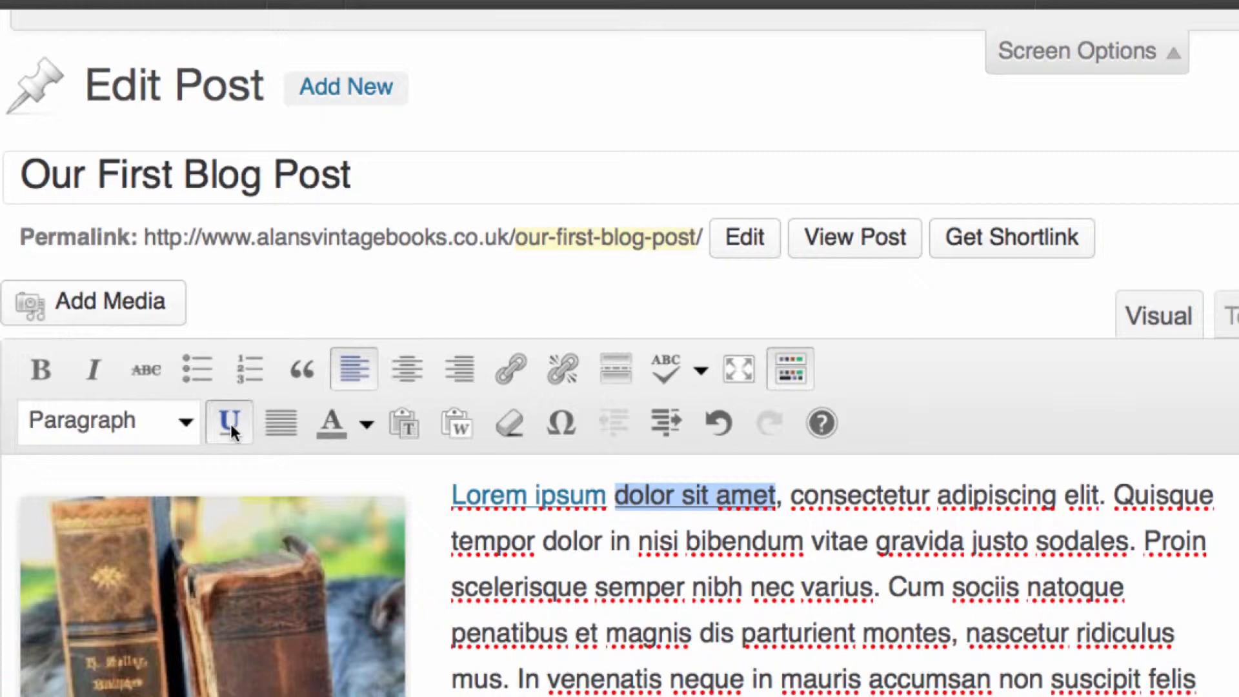
left_click(230, 425)
left_click(273, 425)
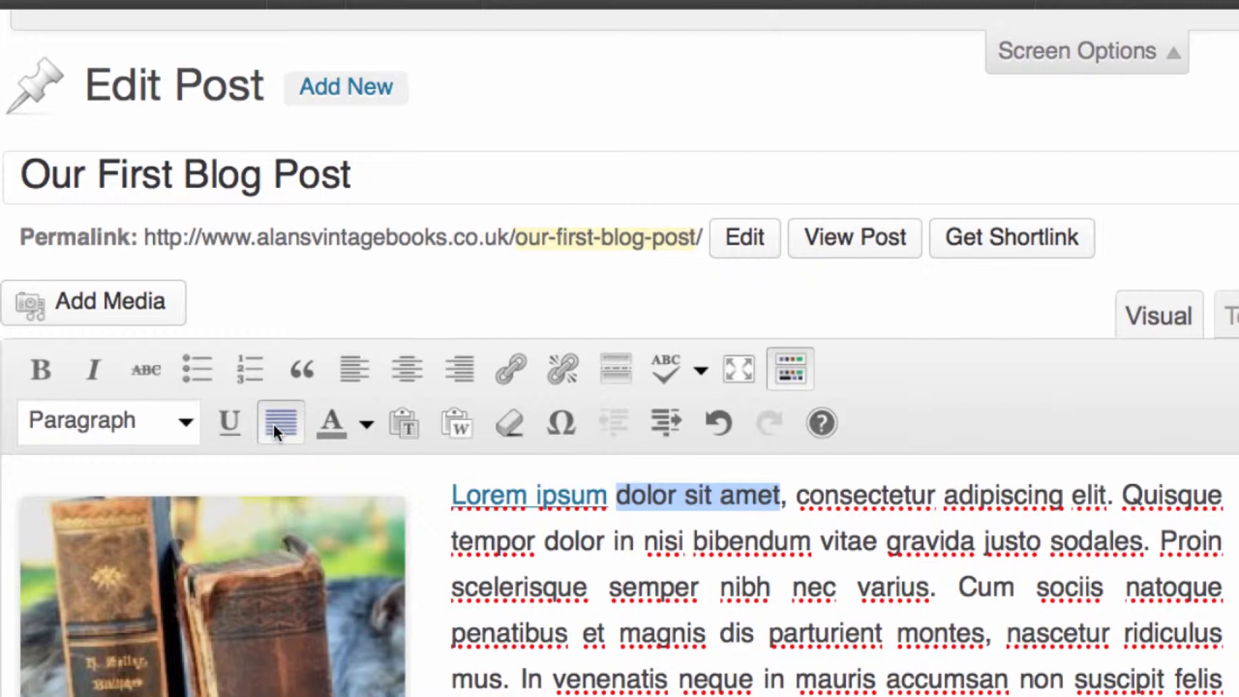
left_click(273, 424)
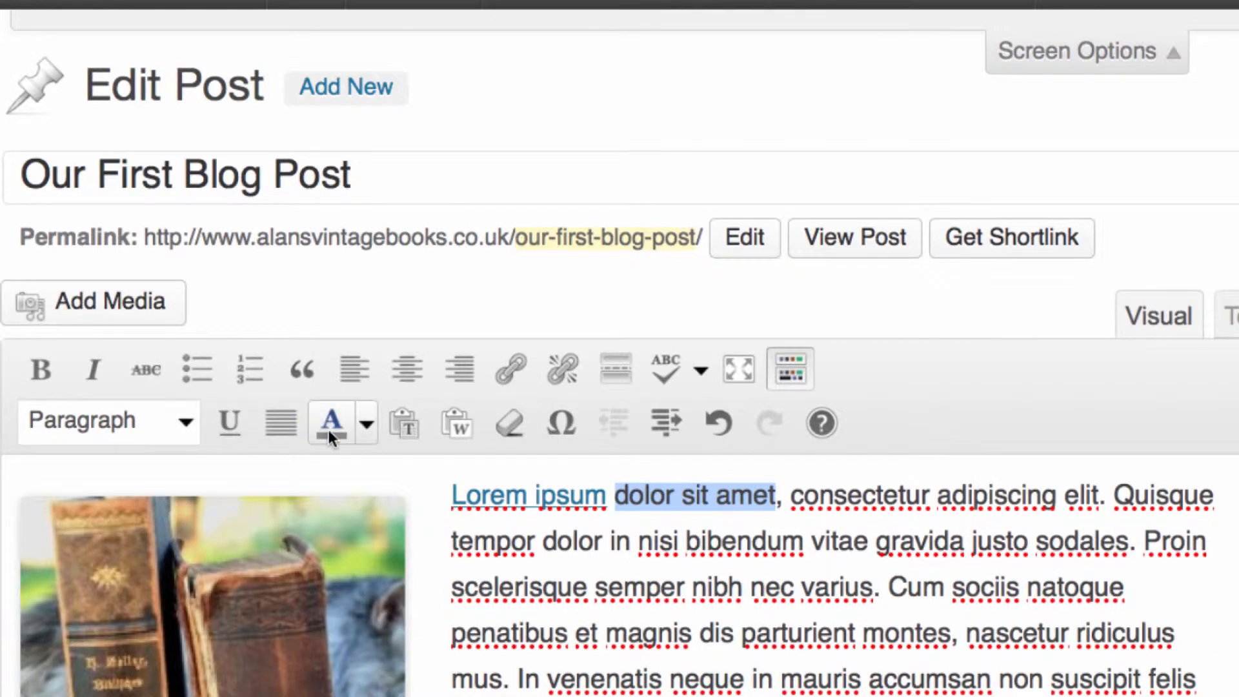
Colour the words "dolor sit amet" in the opening sentence red
left_click(366, 425)
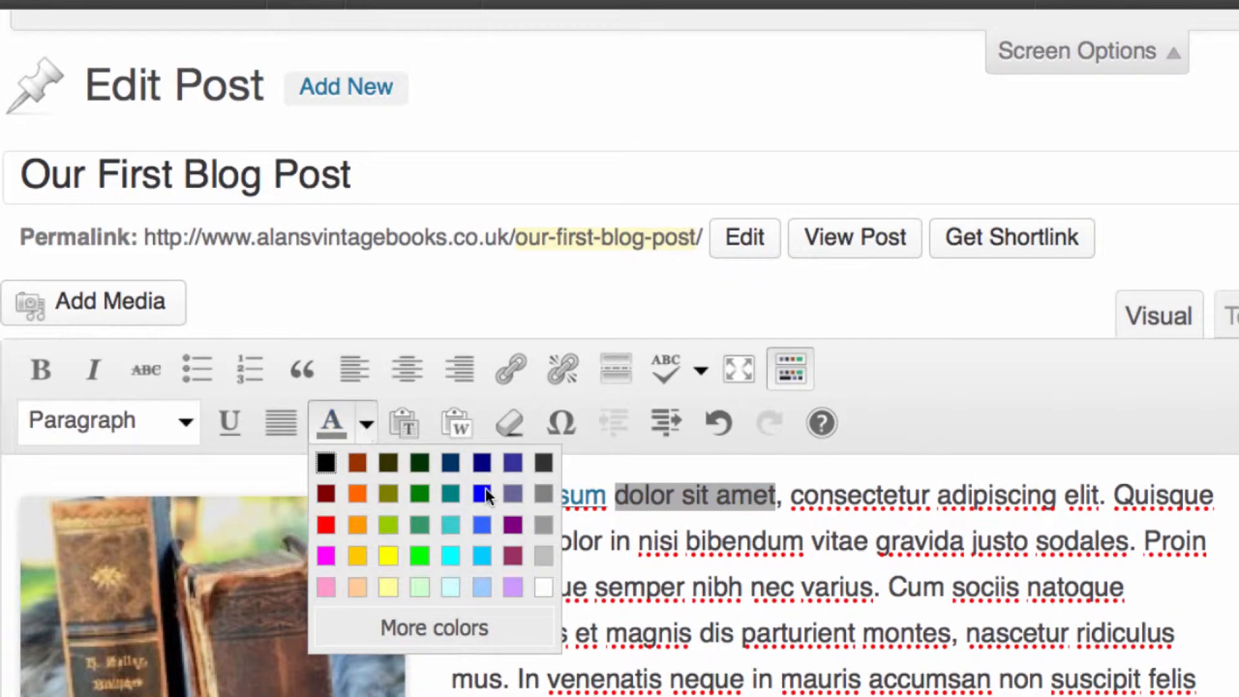
left_click(326, 524)
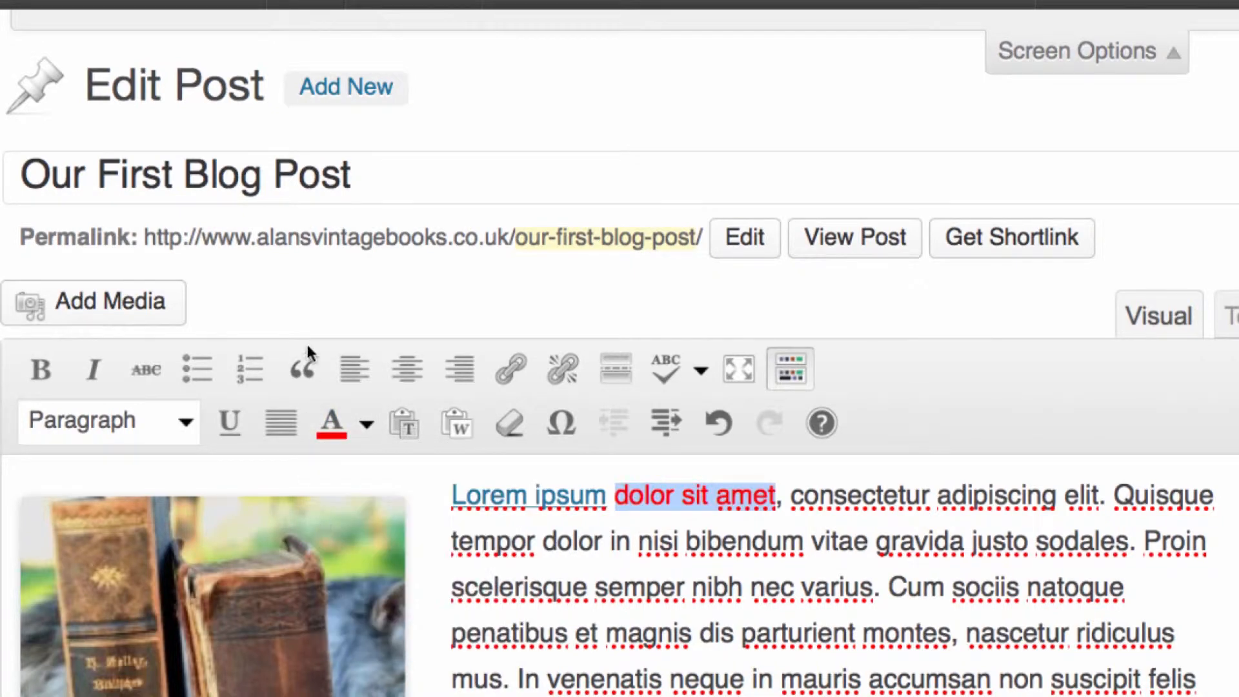
left_click(512, 542)
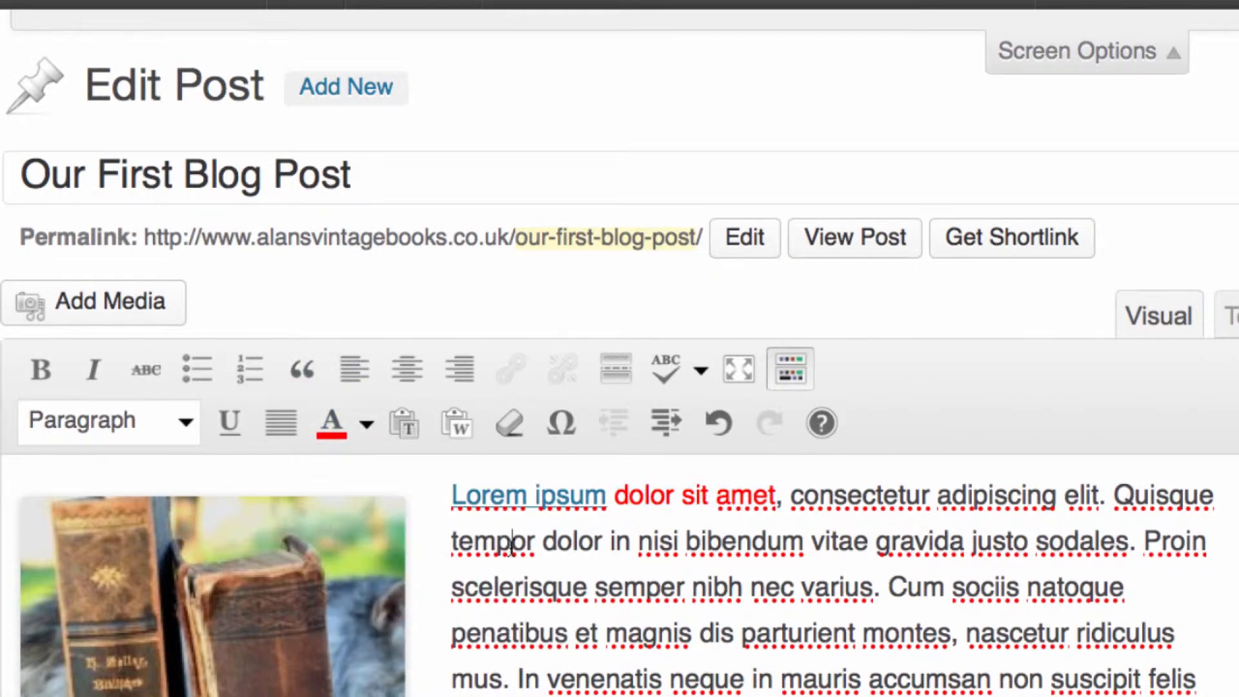
left_click(417, 426)
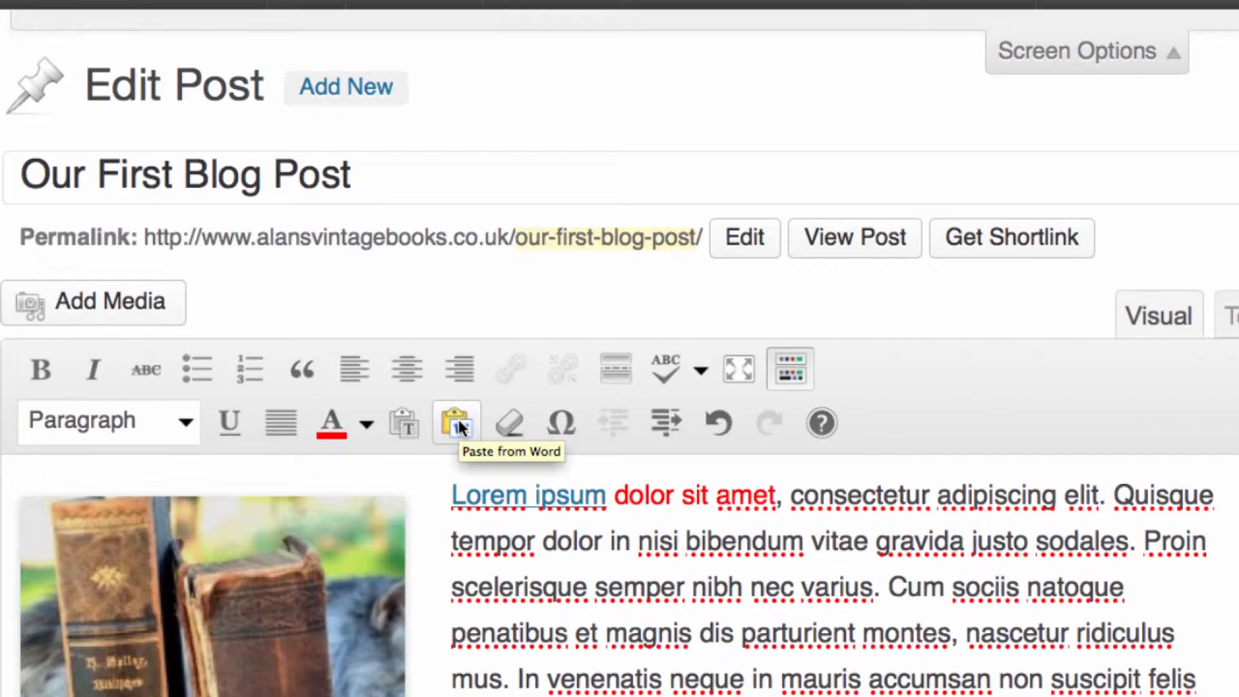
left_click(459, 423)
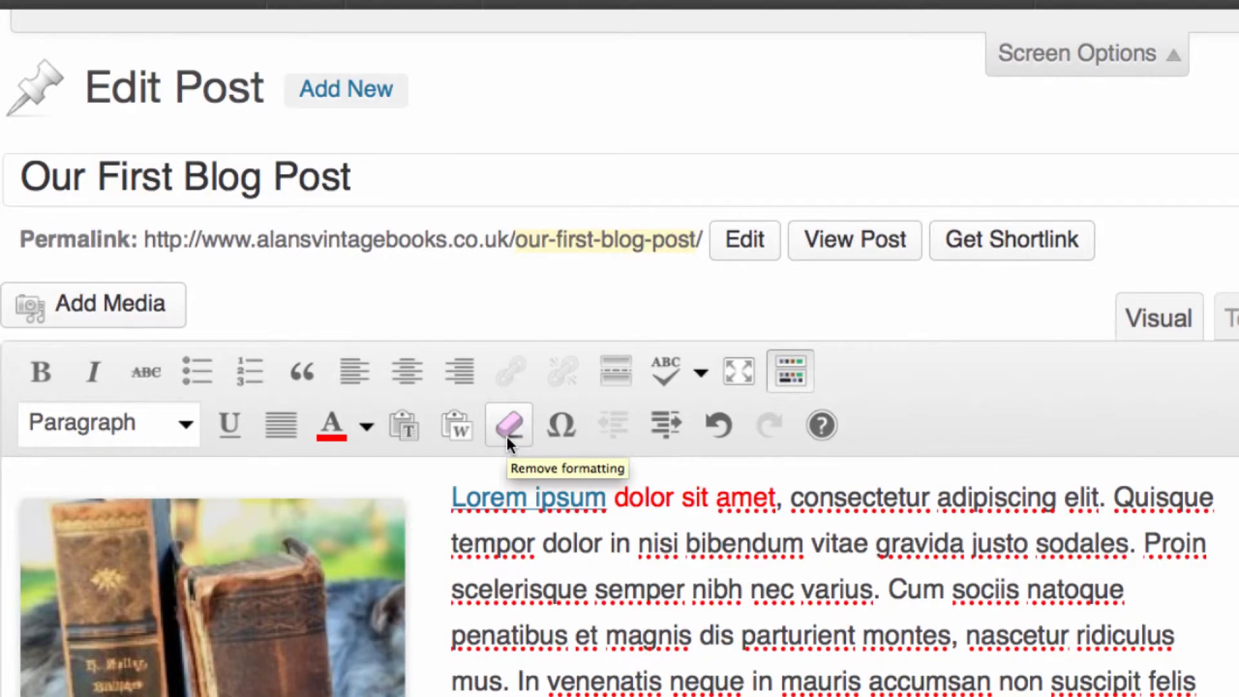
Remove the formatting from the opening words "Lorem ipsum dolor sit amet,"
left_click_drag(451, 545, 948, 544)
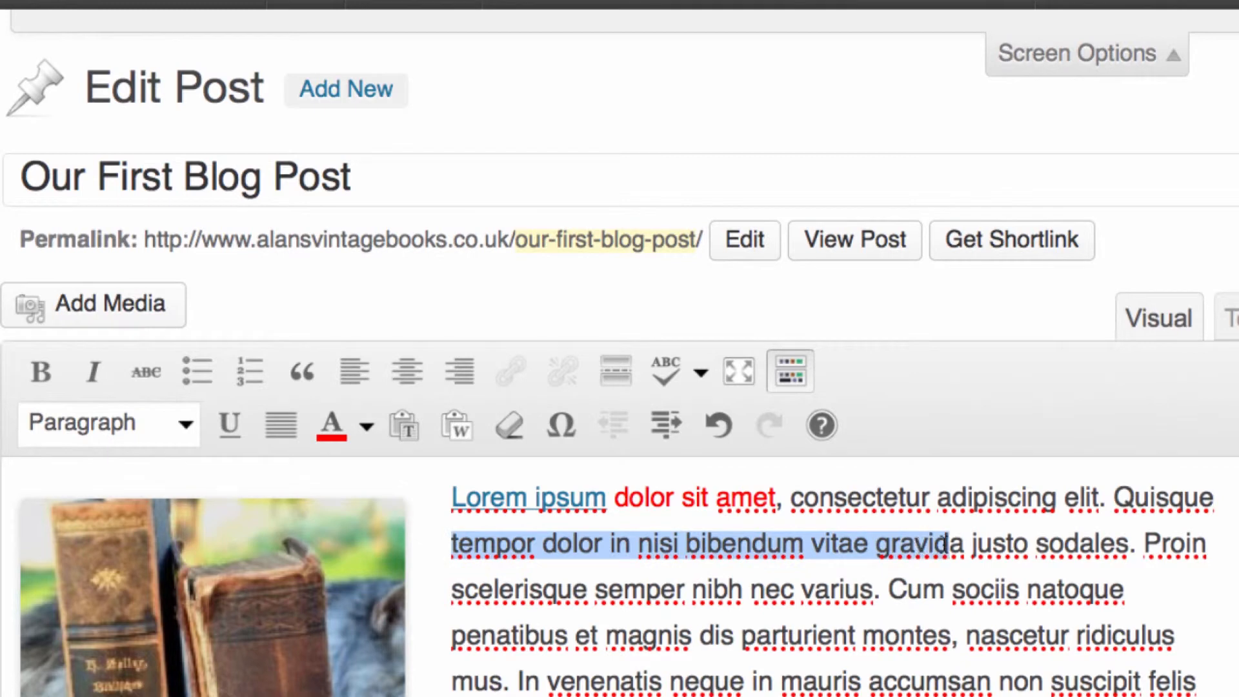
left_click(783, 497)
left_click_drag(783, 497, 419, 492)
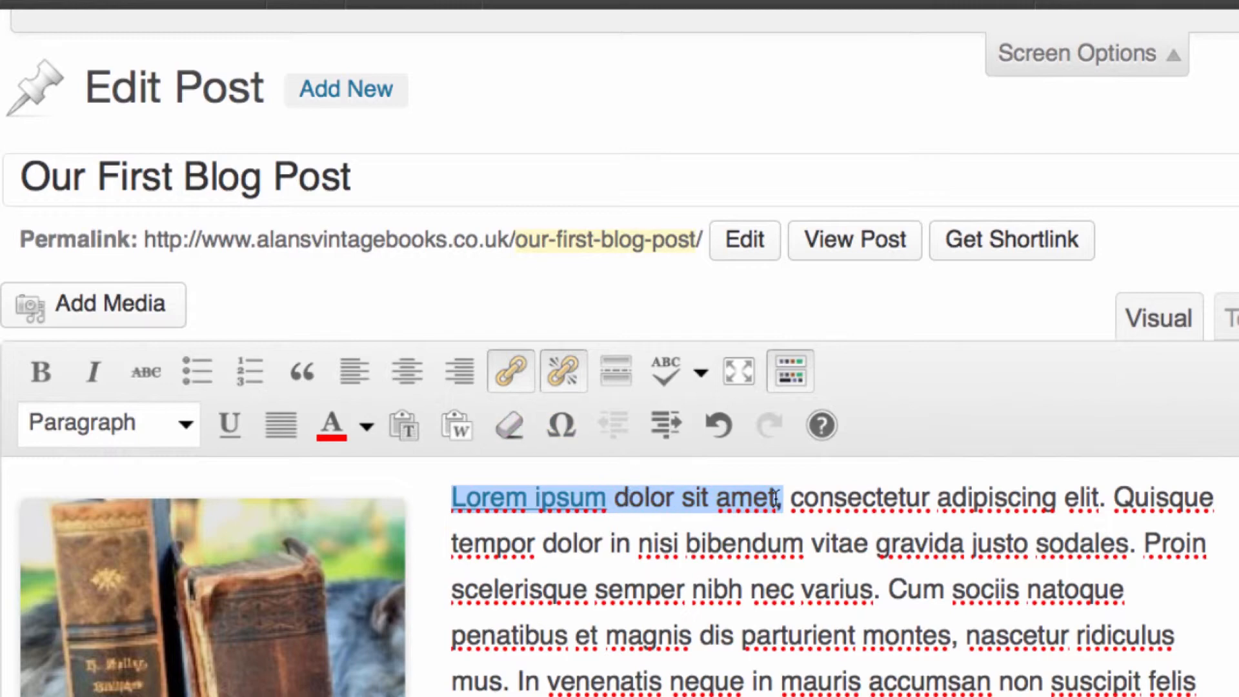
View the custom characters available for insertion, and close the selection without inserting any
left_click(571, 429)
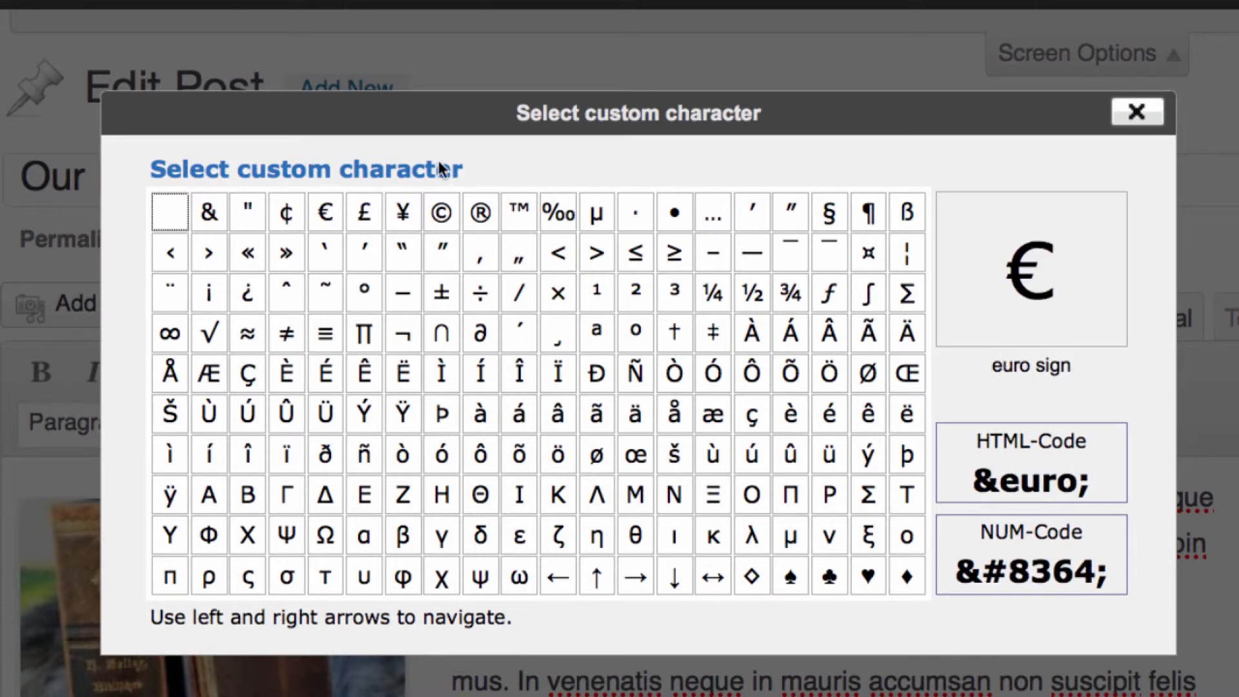
scroll(462, 232, "down", 2)
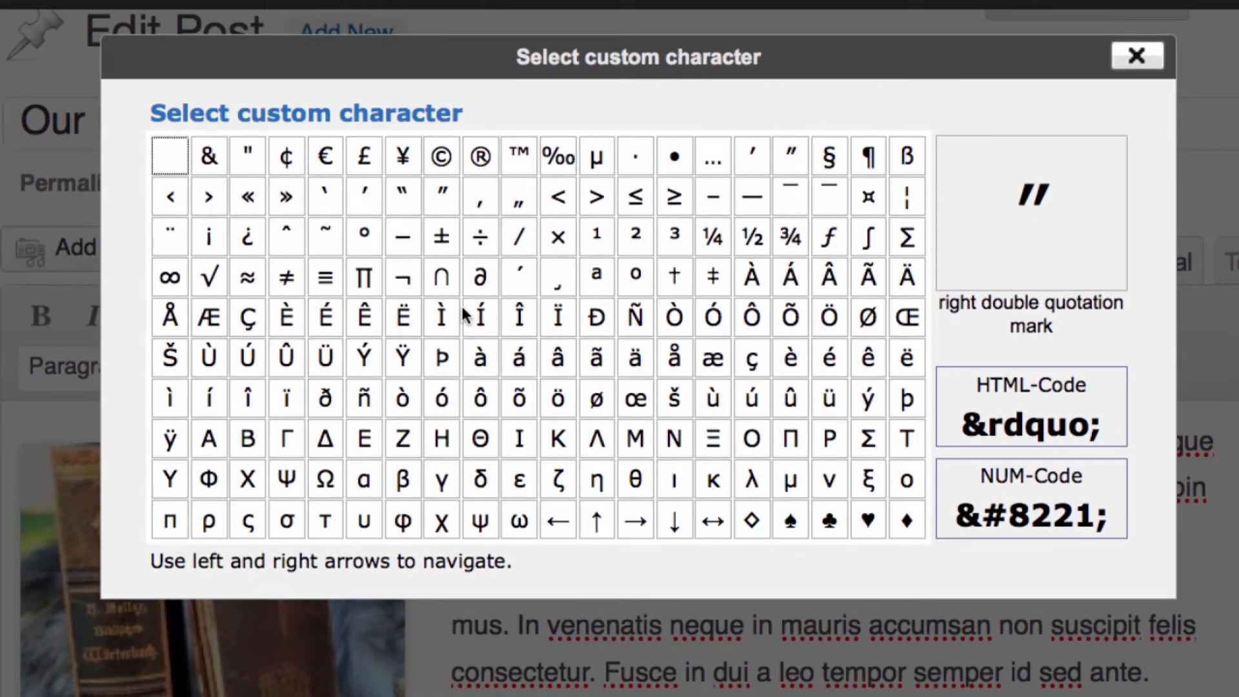
left_click(1143, 57)
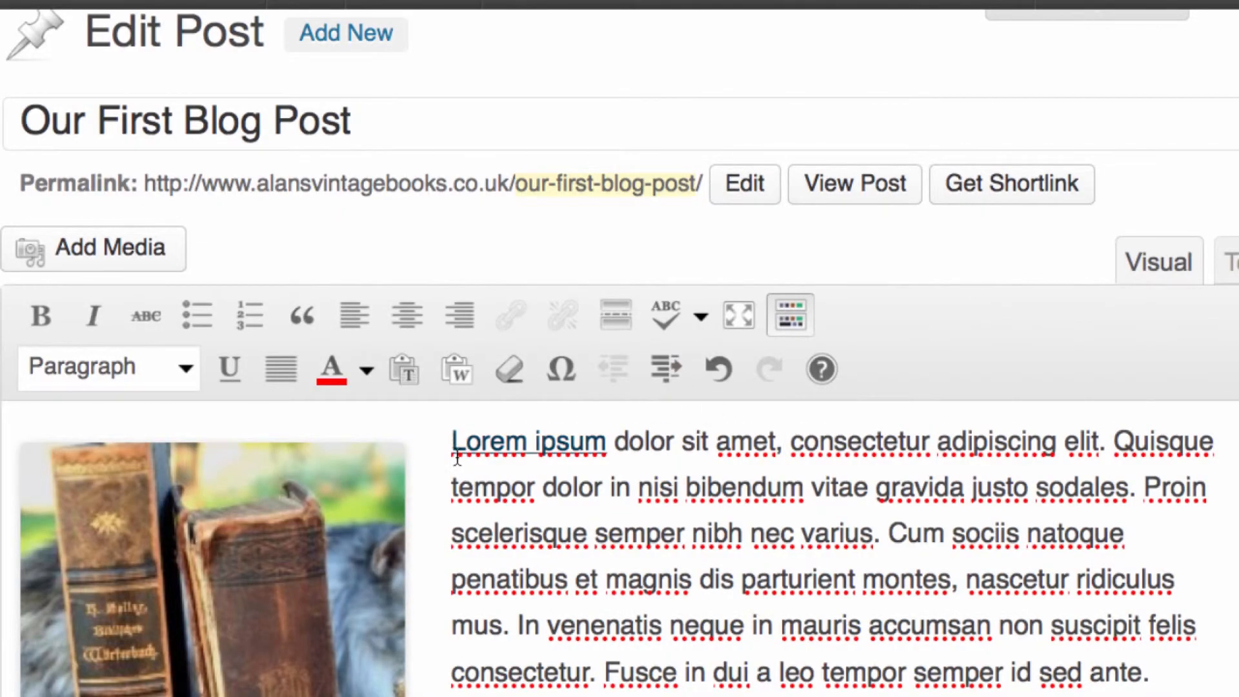
Indent the opening paragraph one level and outdent it again
left_click(455, 451)
left_click(680, 367)
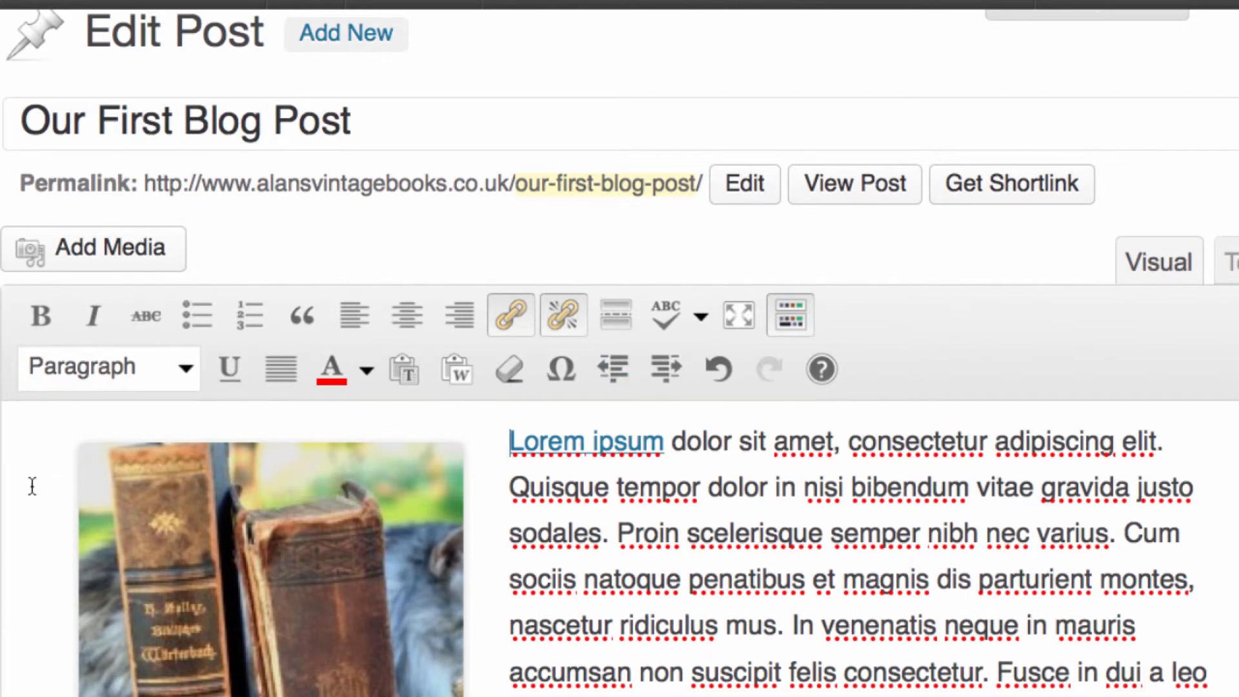
left_click(624, 371)
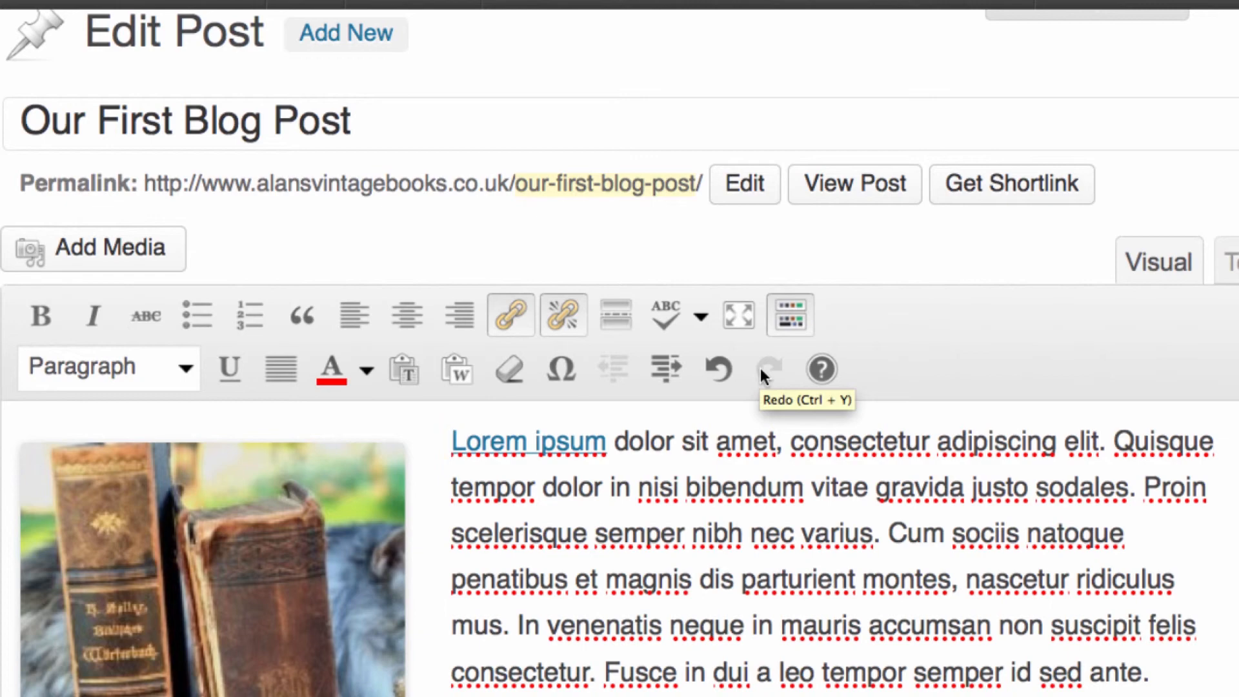
Look through the editor help's Basics, Advanced, Hotkeys and About sections, and close the help
left_click(811, 373)
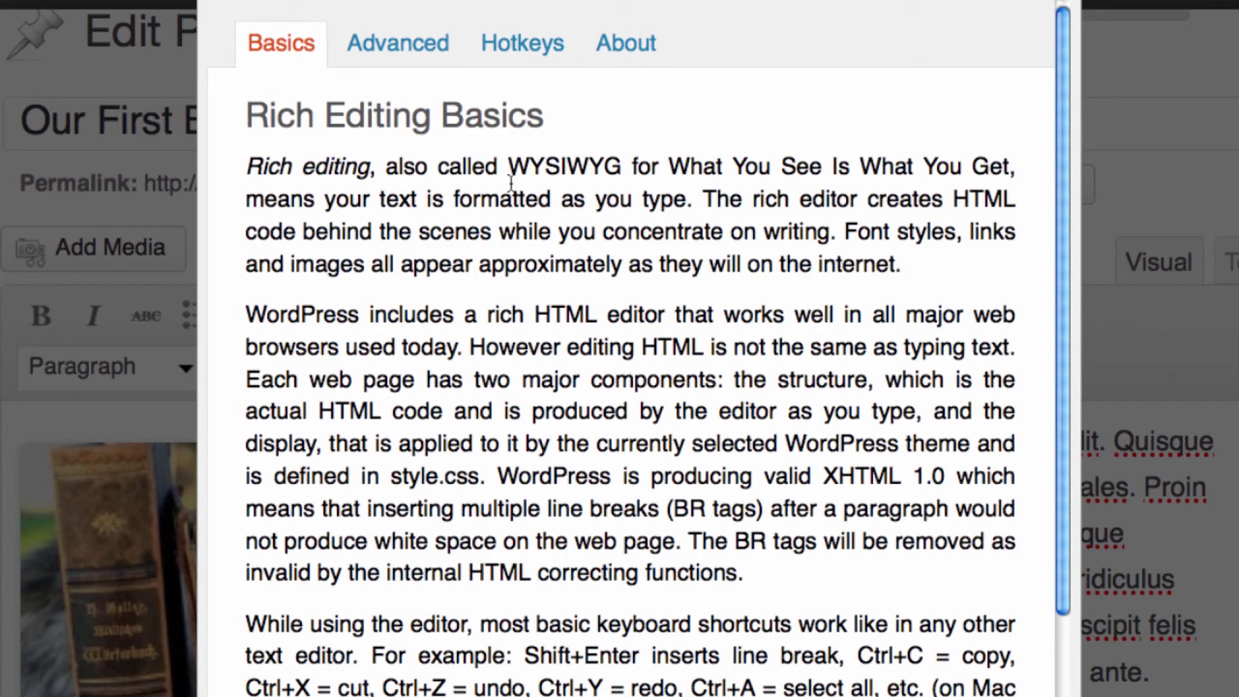
scroll(514, 161, "down", 2)
scroll(509, 176, "up", 2)
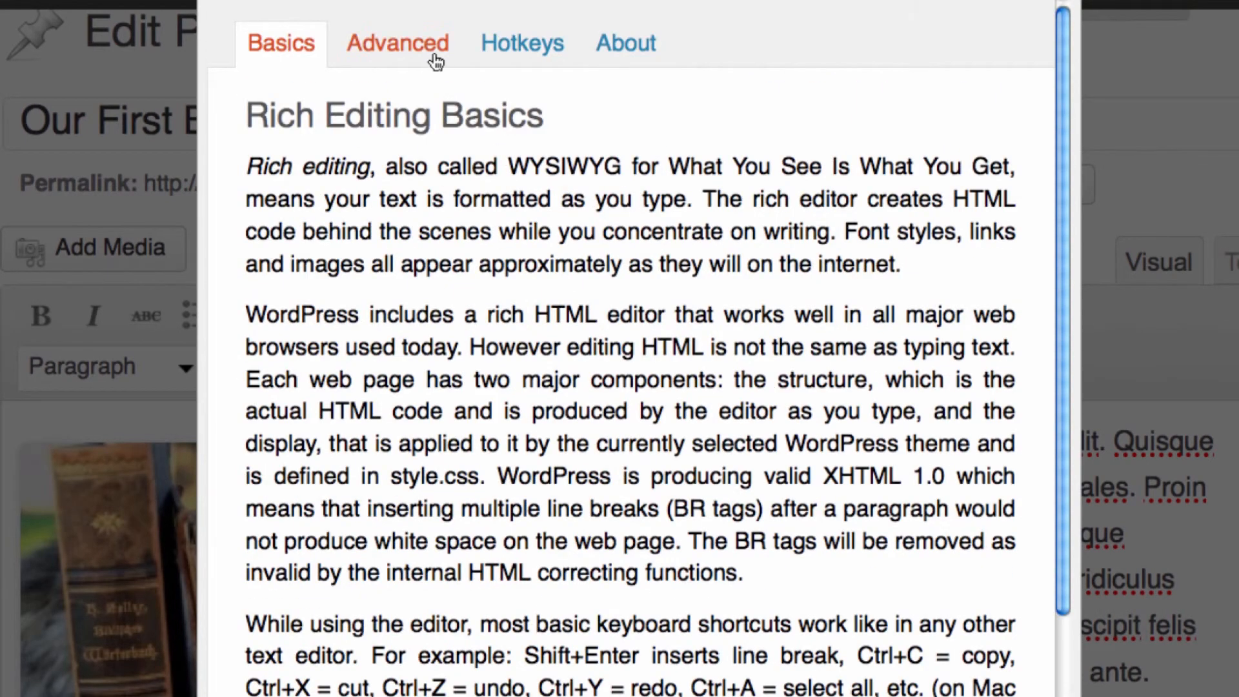
left_click(359, 53)
left_click(526, 62)
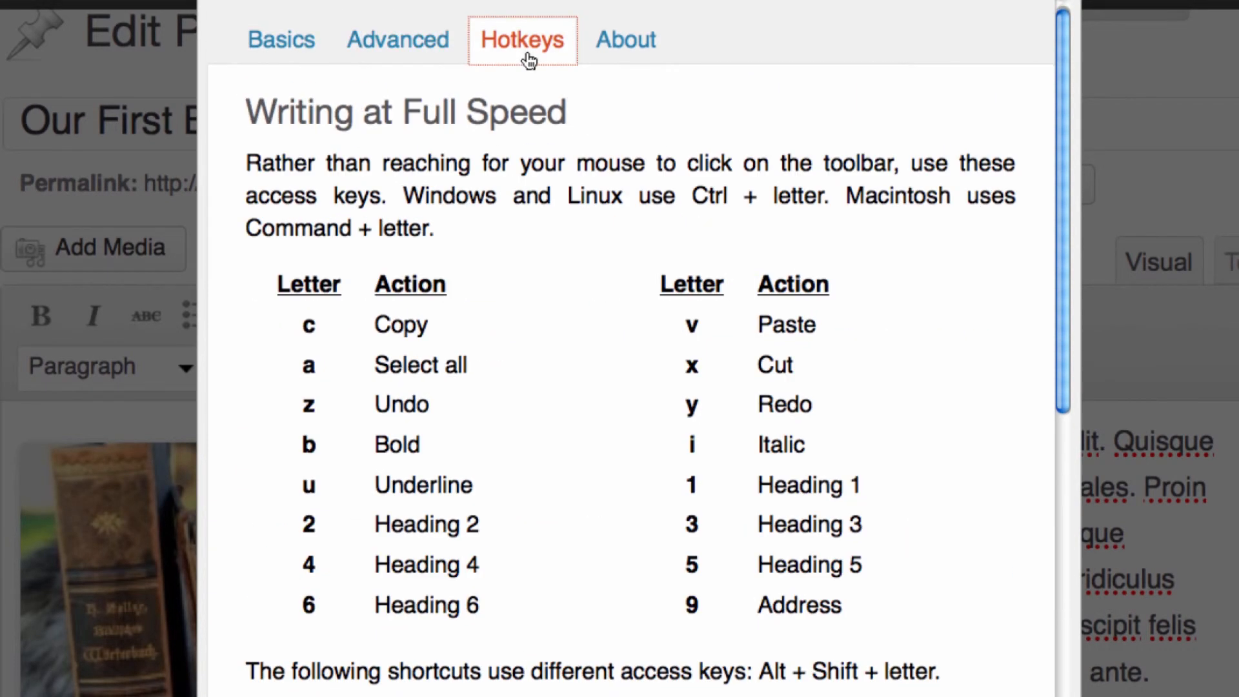
left_click(643, 57)
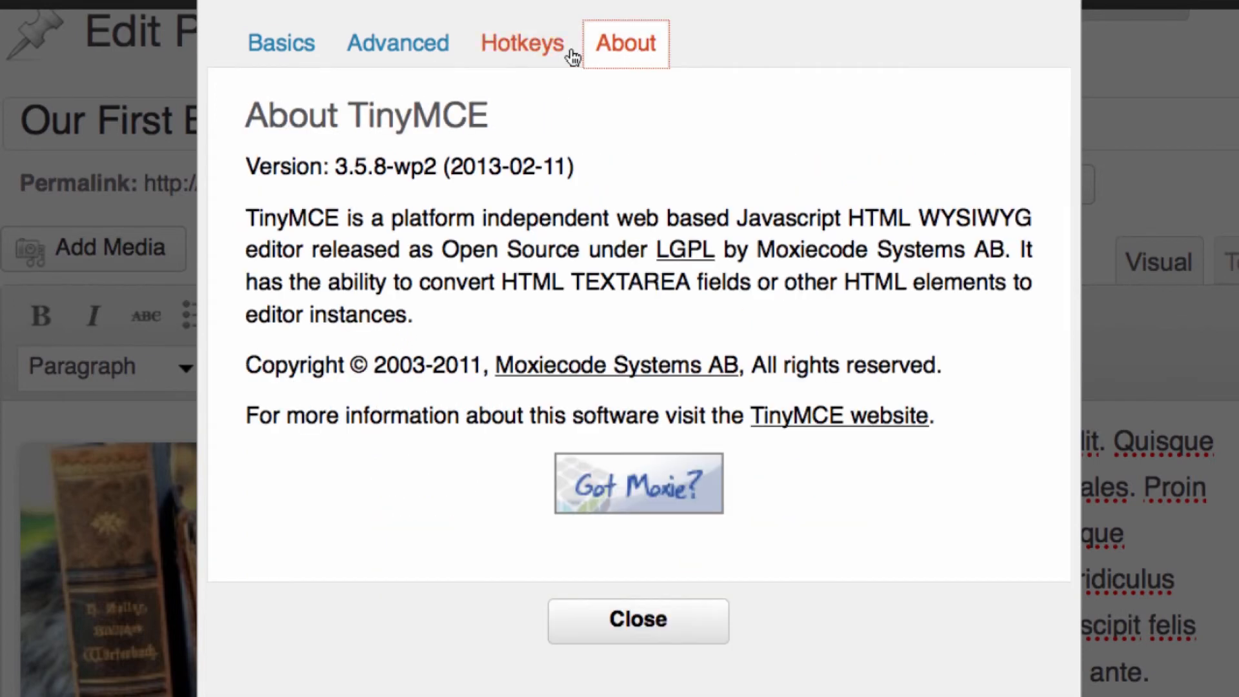
left_click(699, 638)
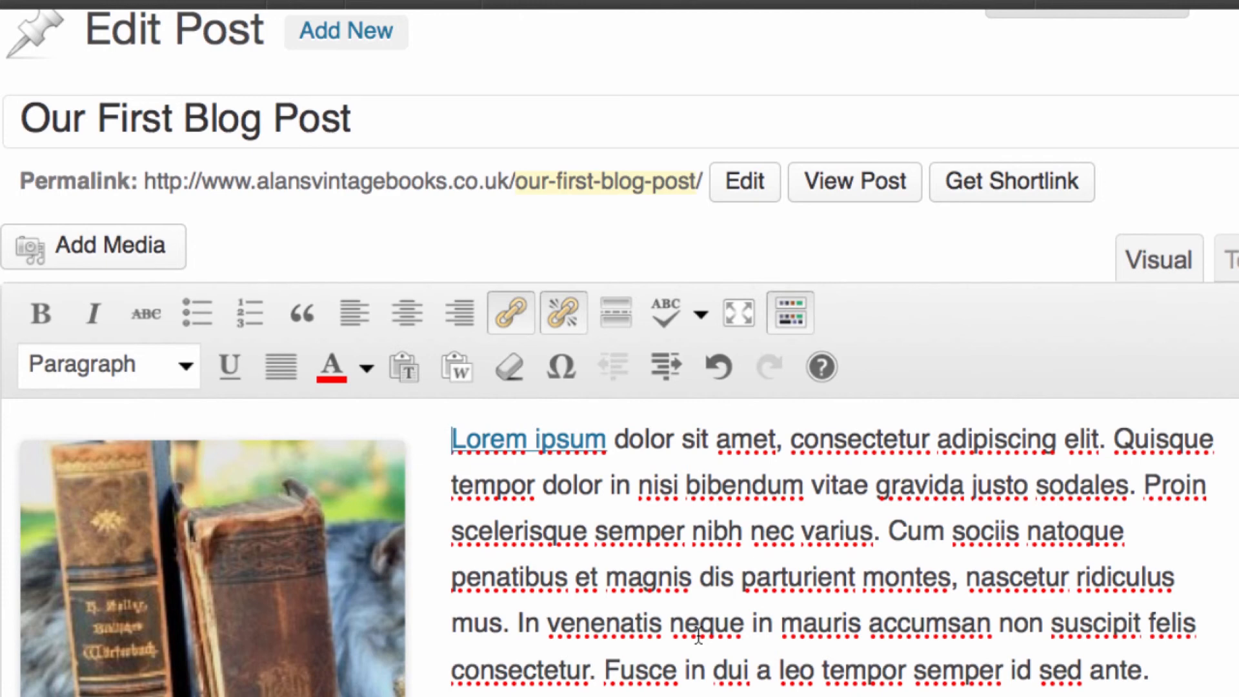